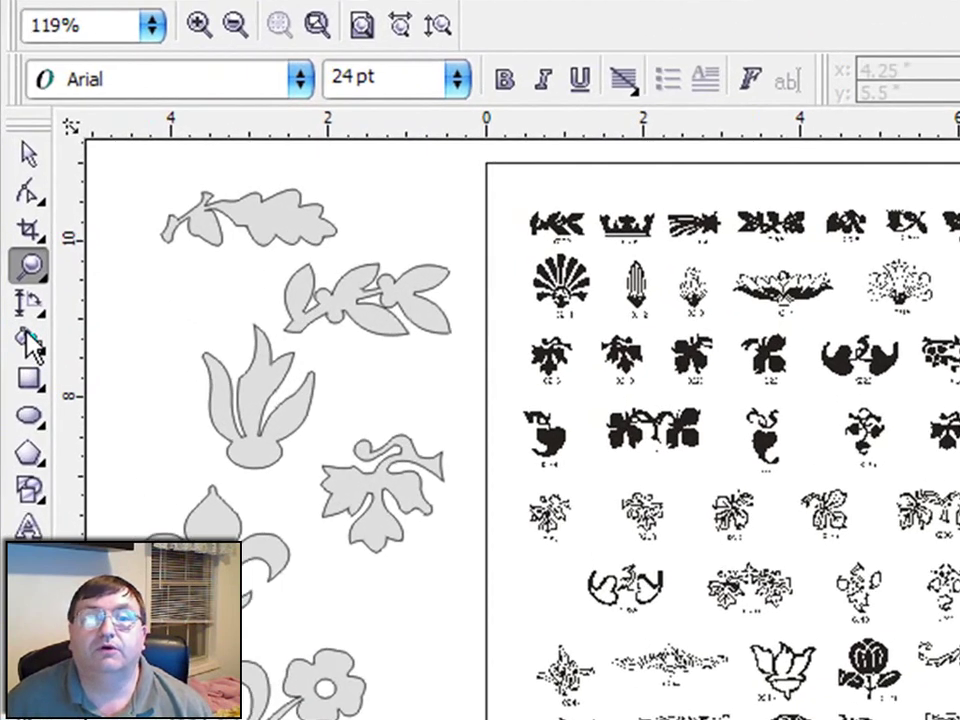
Zoom in on the stem-and-heart leaf motif and find the Pen Tool in the Curve flyout
click(187, 323)
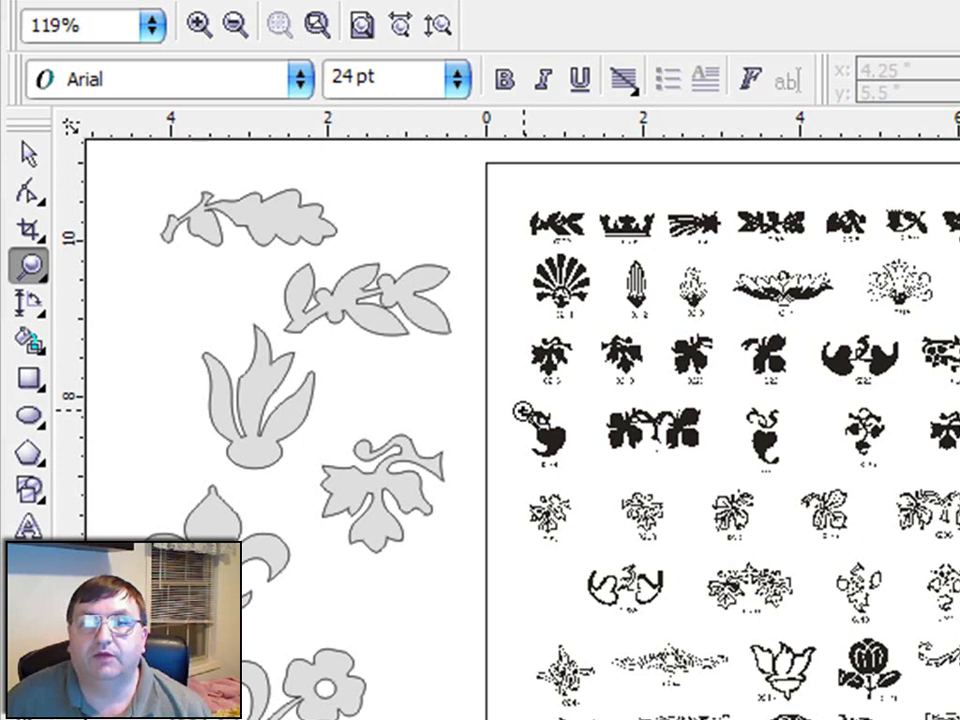
drag(495, 386, 604, 484)
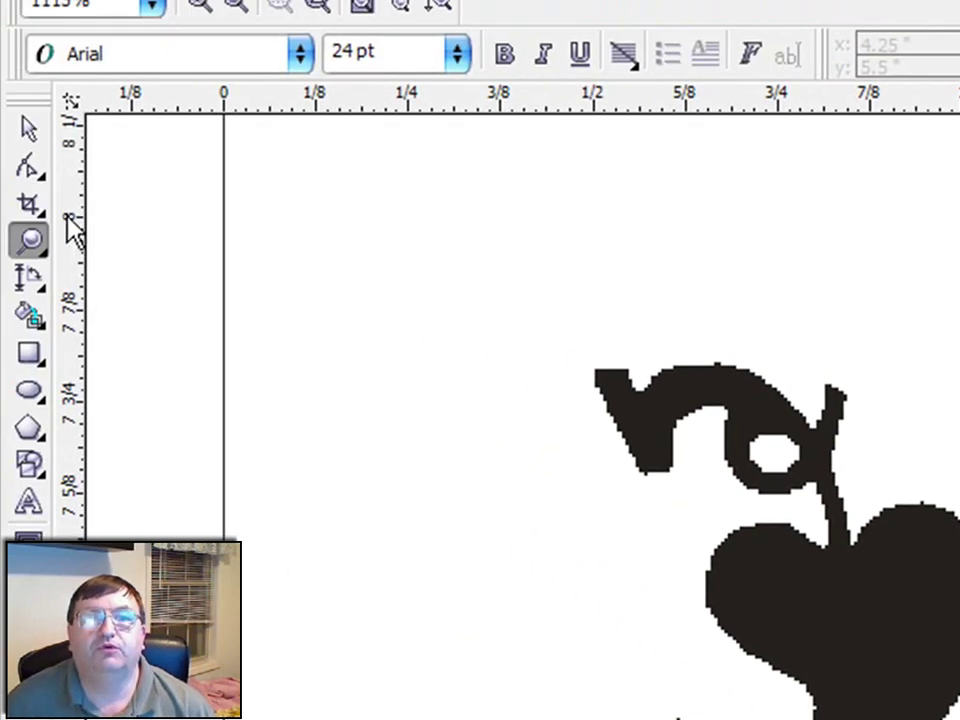
click(28, 212)
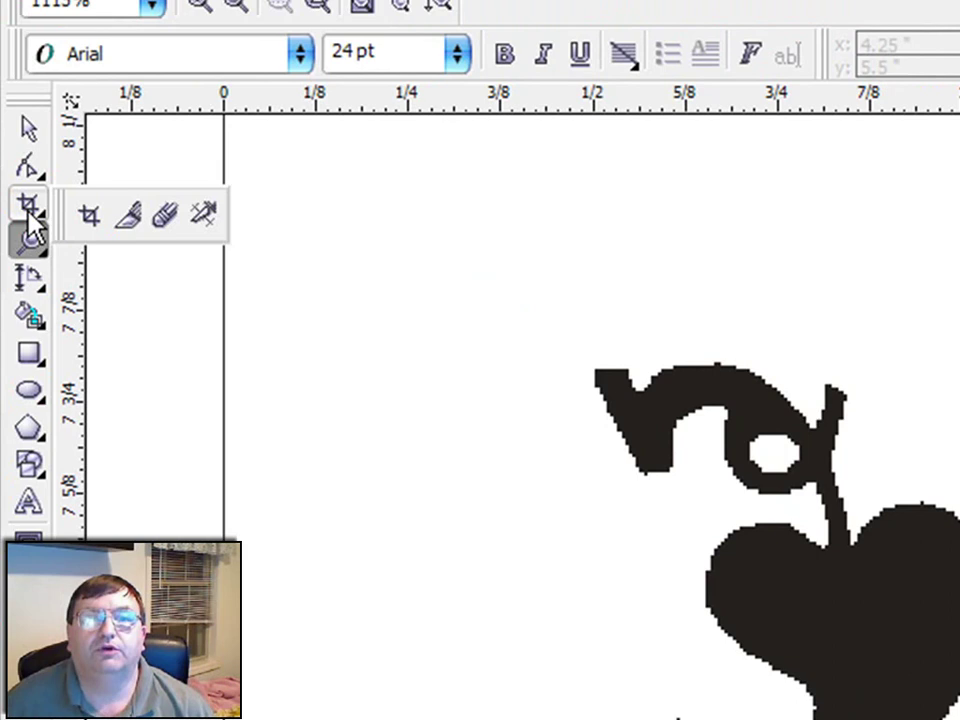
click(30, 244)
click(30, 180)
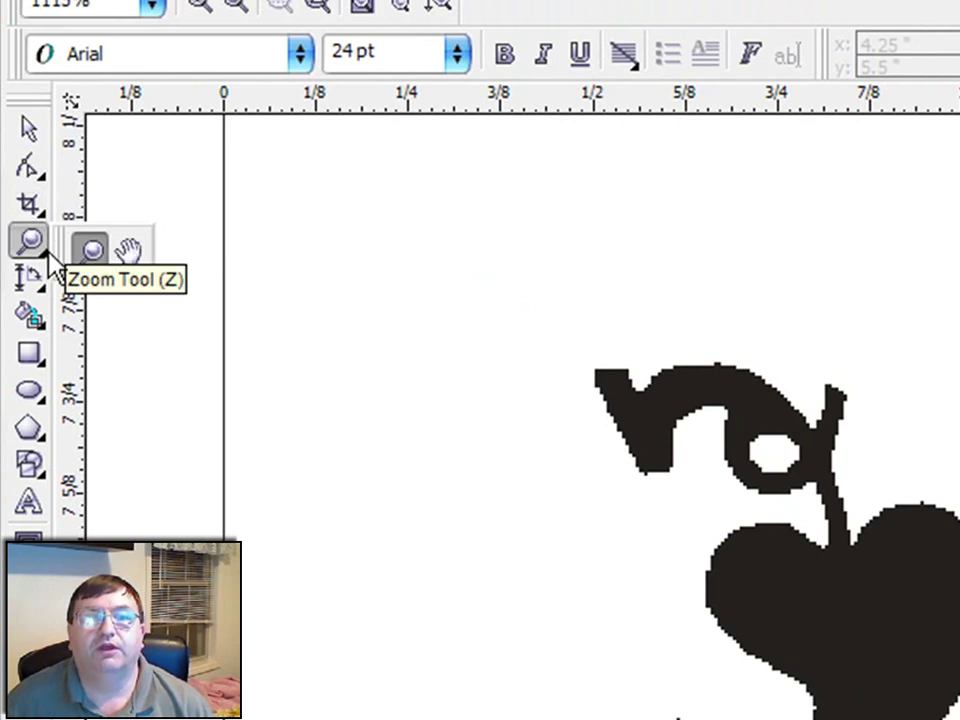
mouse_move(44, 284)
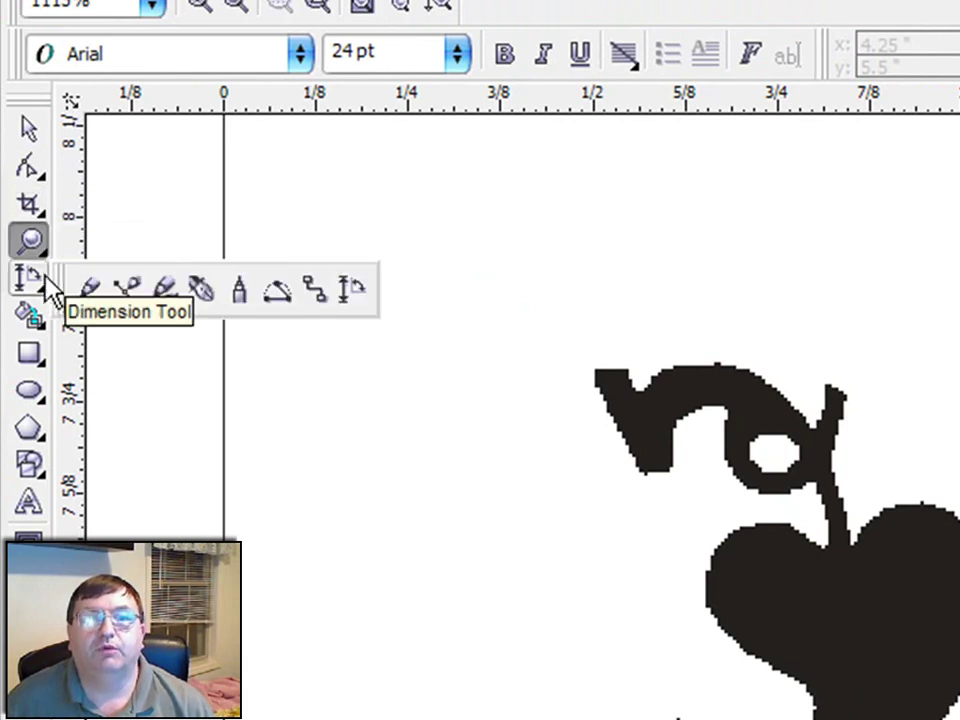
Start a Pen outline at the tail tip and trace up the tail and the curl's left side
click(205, 297)
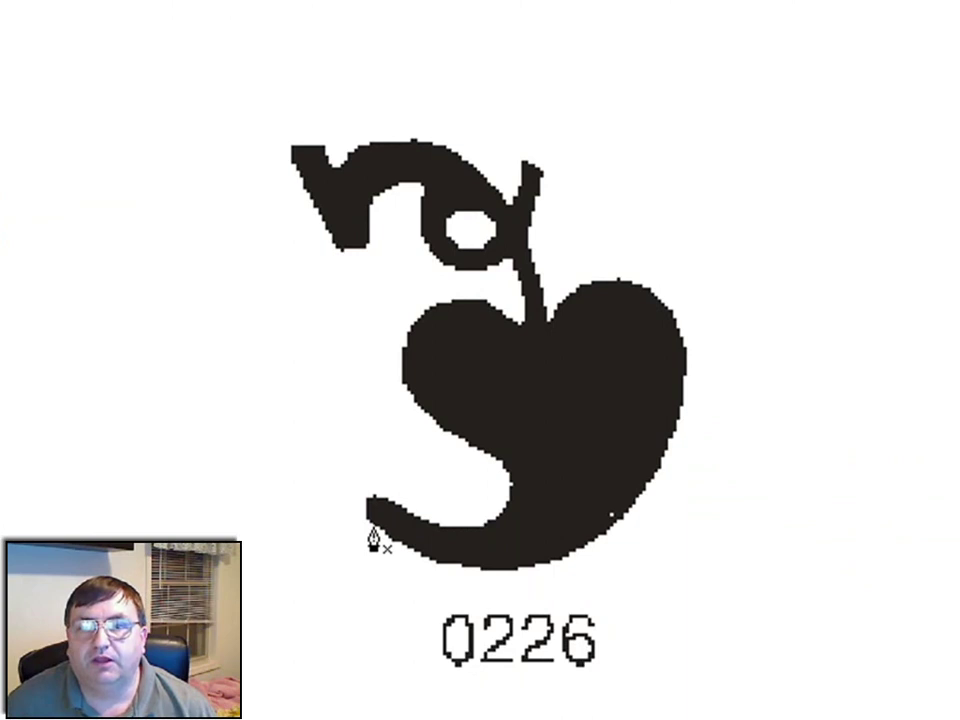
mouse_move(375, 523)
mouse_down()
mouse_move(416, 454)
mouse_move(321, 476)
mouse_move(381, 507)
mouse_up()
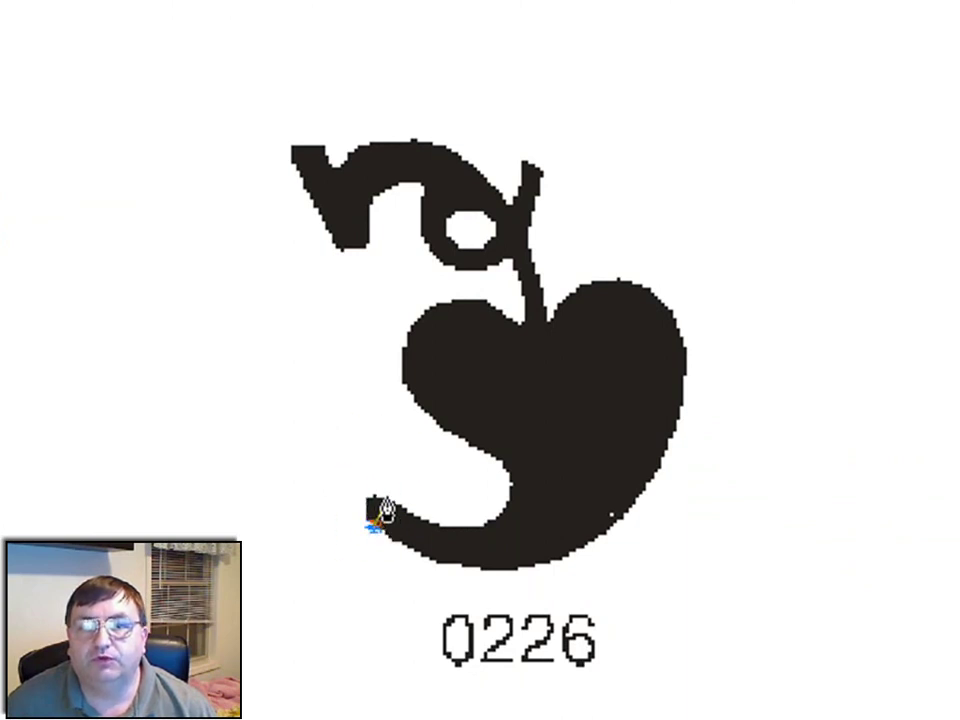
drag(385, 508, 385, 512)
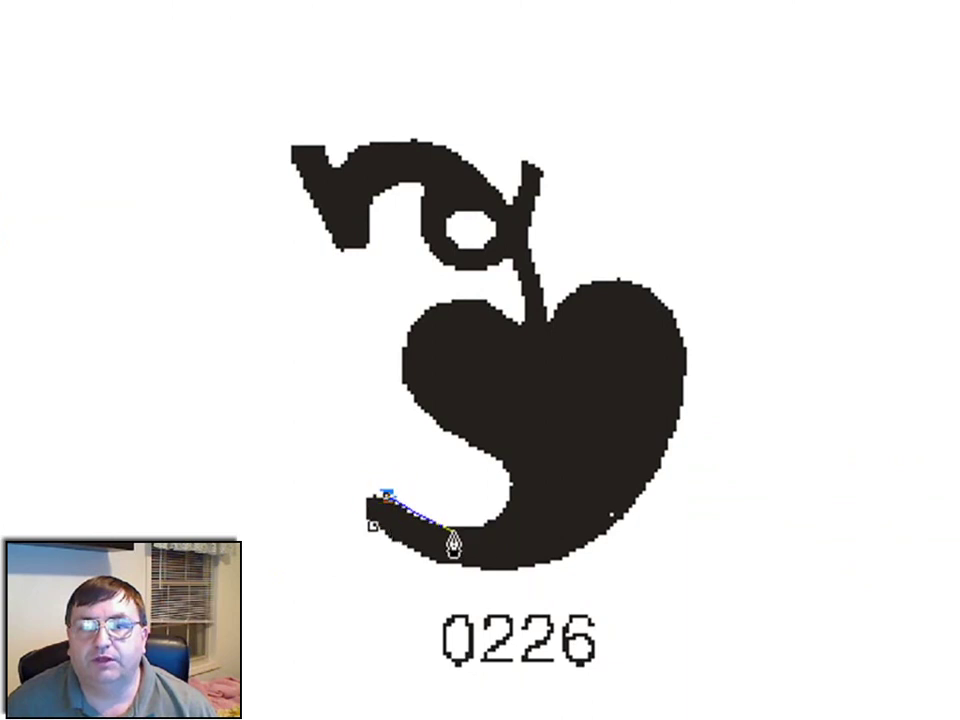
drag(451, 531, 505, 457)
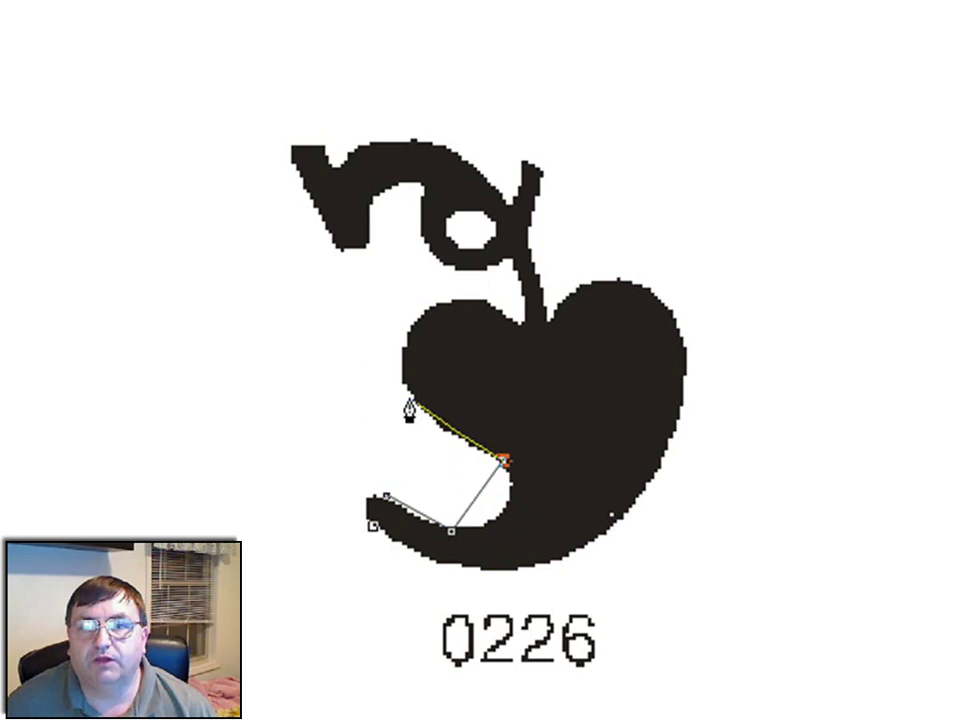
drag(409, 400, 477, 299)
drag(477, 297, 366, 259)
click(349, 246)
click(341, 250)
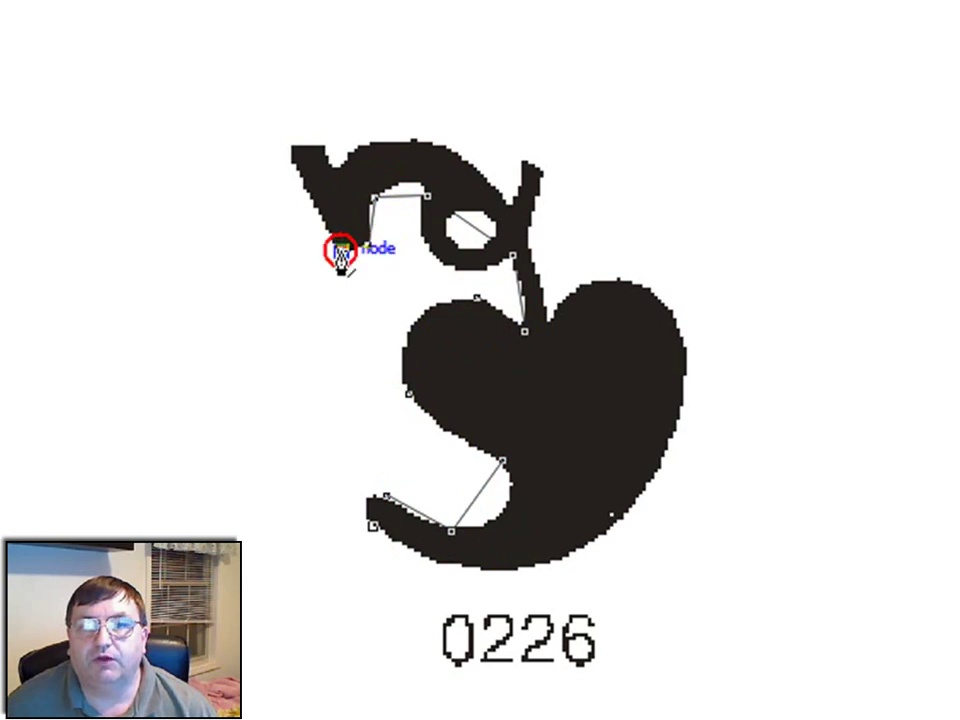
drag(288, 149, 326, 137)
click(332, 171)
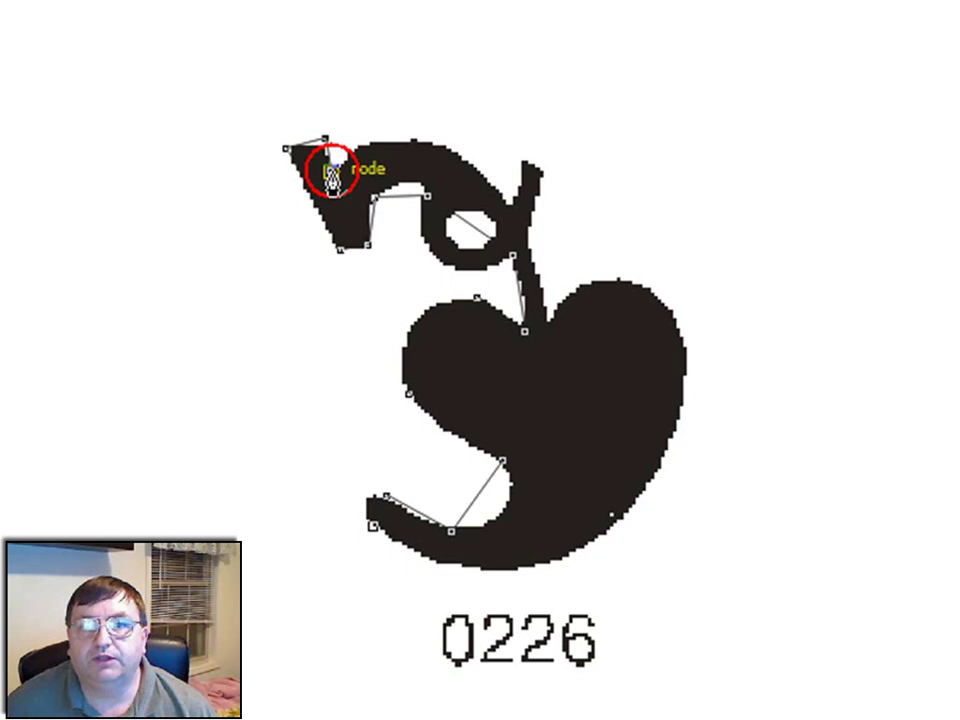
click(334, 170)
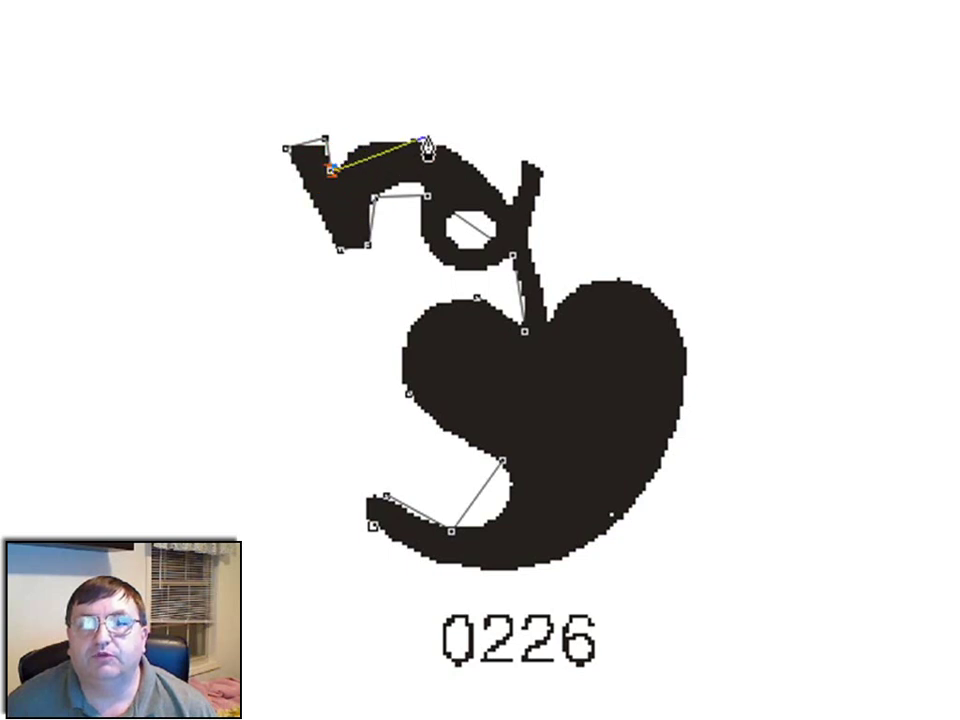
Continue the outline over the curl's top, down the stem, around the leaf, closing at the start
click(508, 207)
drag(508, 207, 512, 178)
click(519, 156)
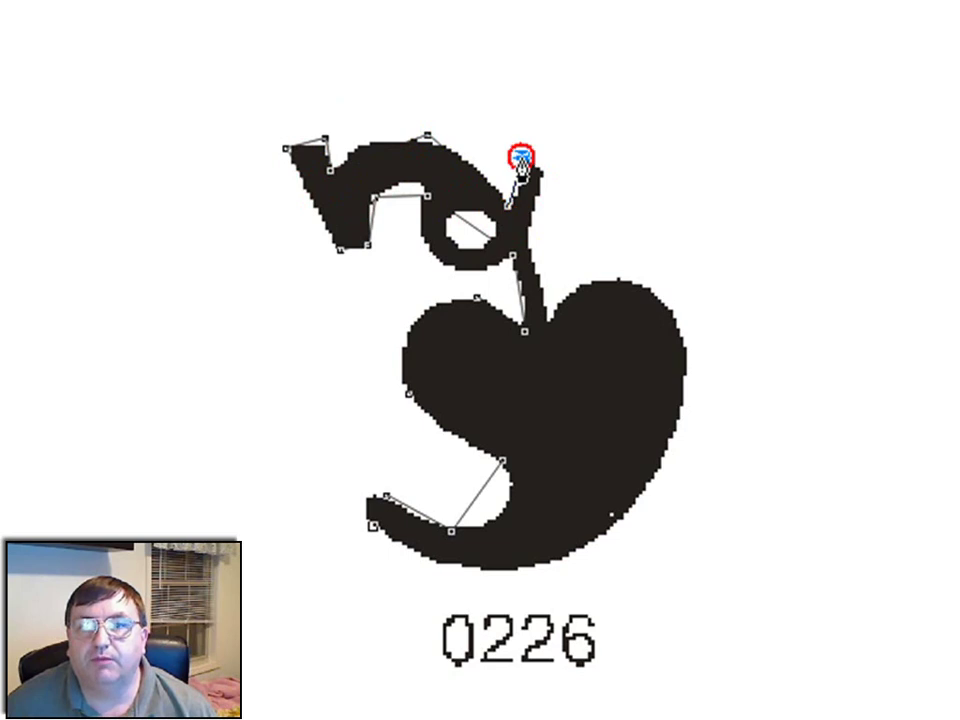
click(522, 158)
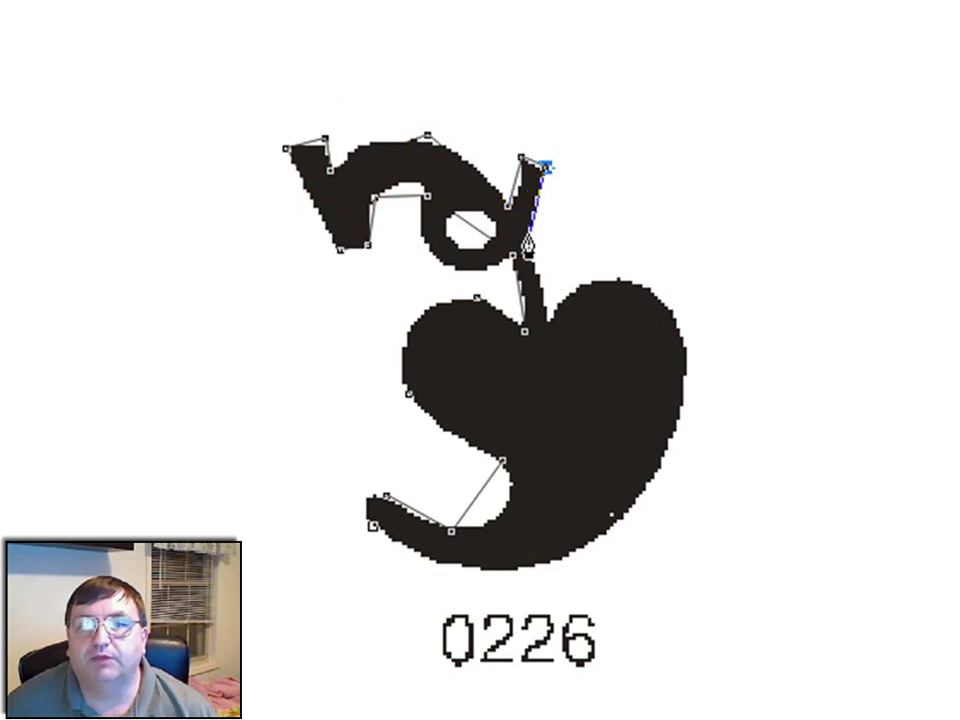
drag(529, 231, 545, 328)
click(548, 318)
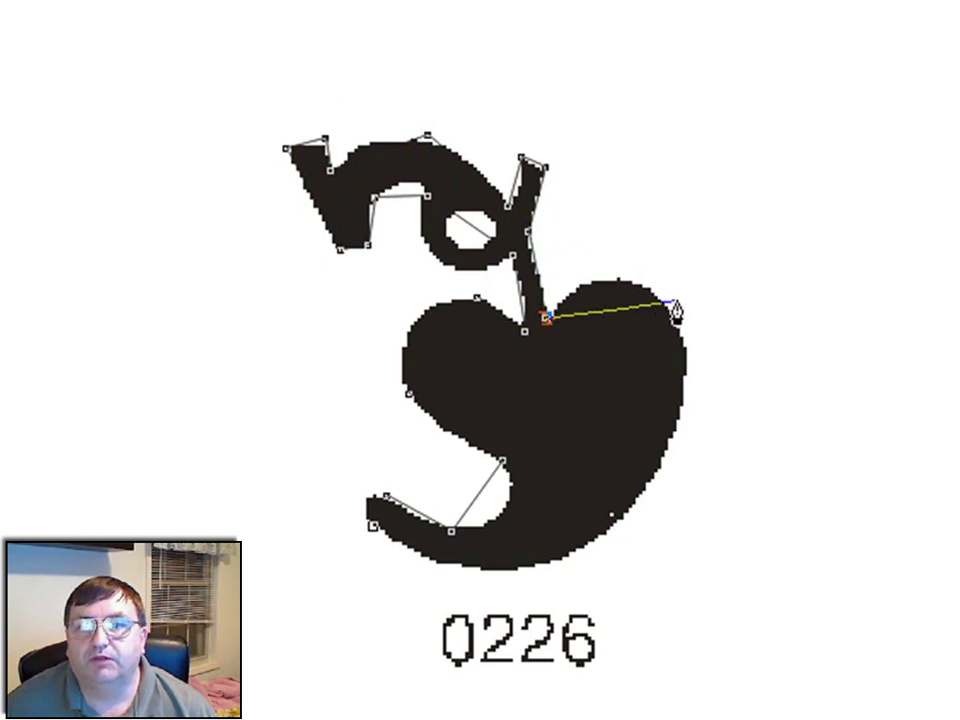
drag(667, 300, 574, 577)
click(535, 566)
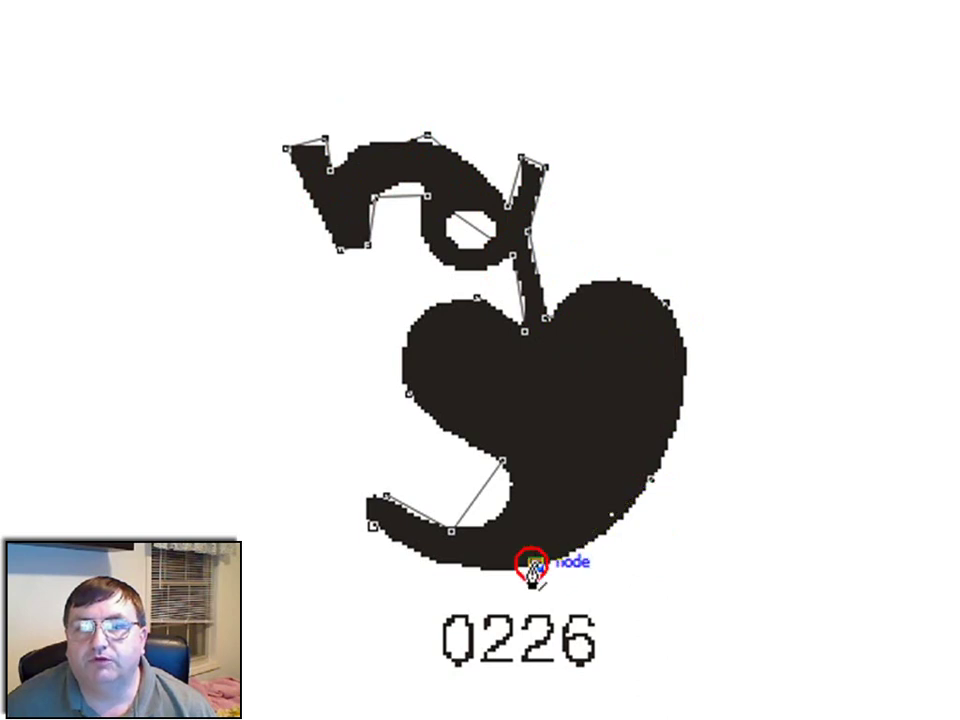
click(443, 566)
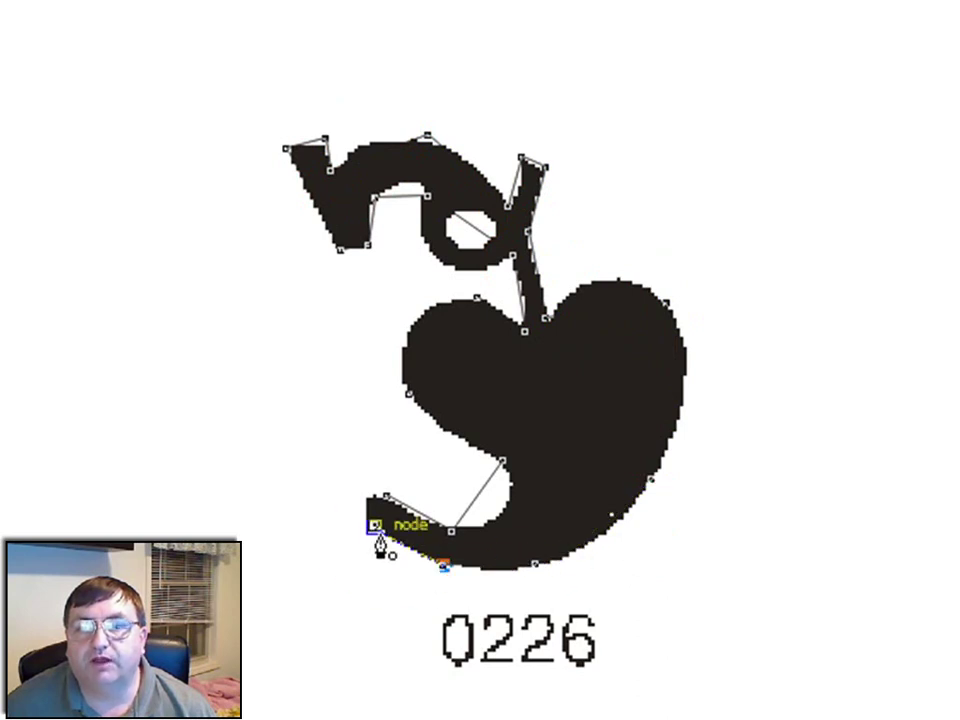
click(376, 528)
key(alt+v)
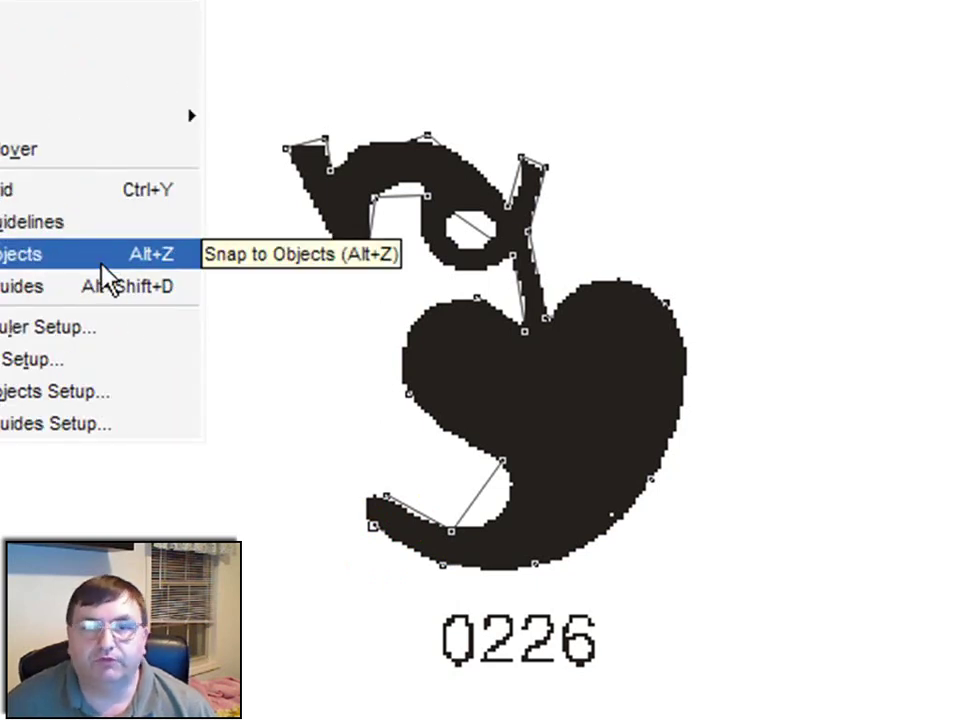
Toggle Snap to Objects and switch to the Shape Tool to show the outline's nodes
click(102, 265)
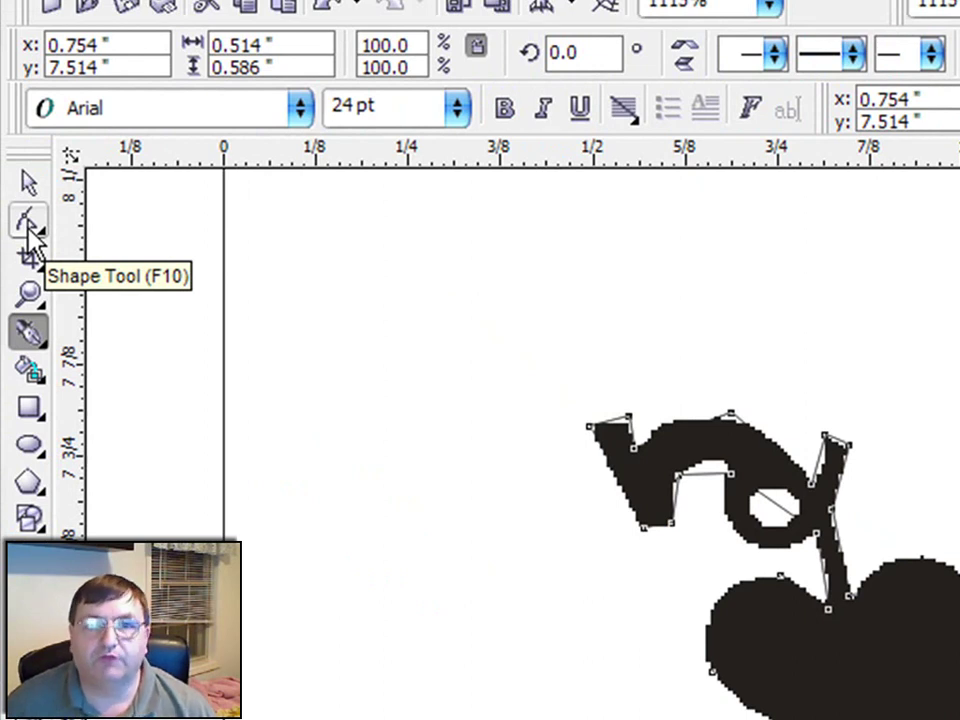
click(28, 222)
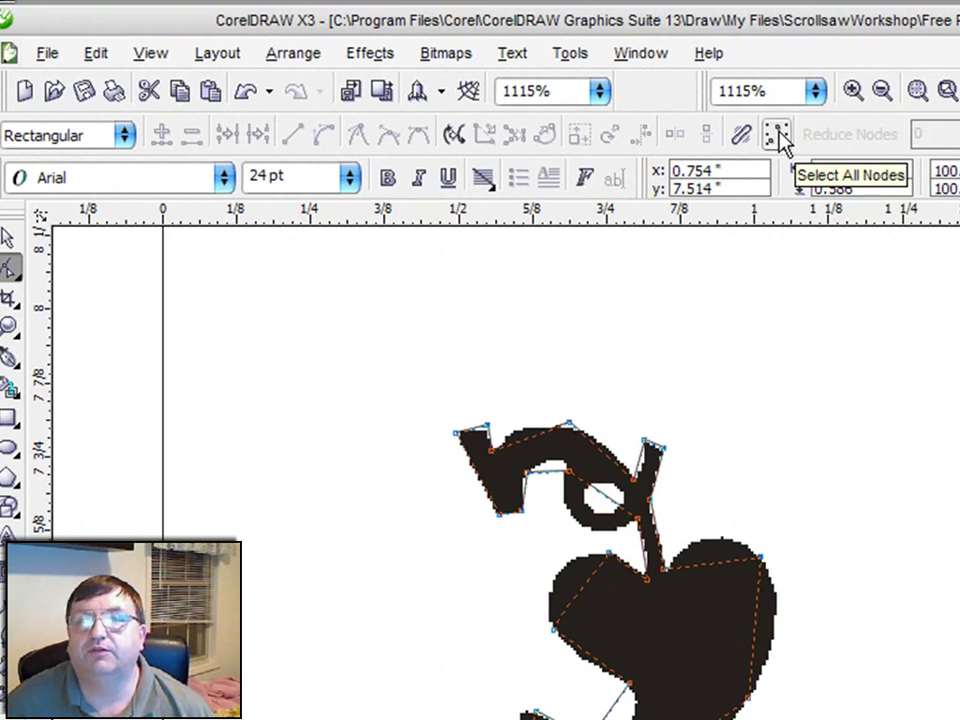
Select all of the traced outline's nodes and convert its straight segments to curves
click(775, 130)
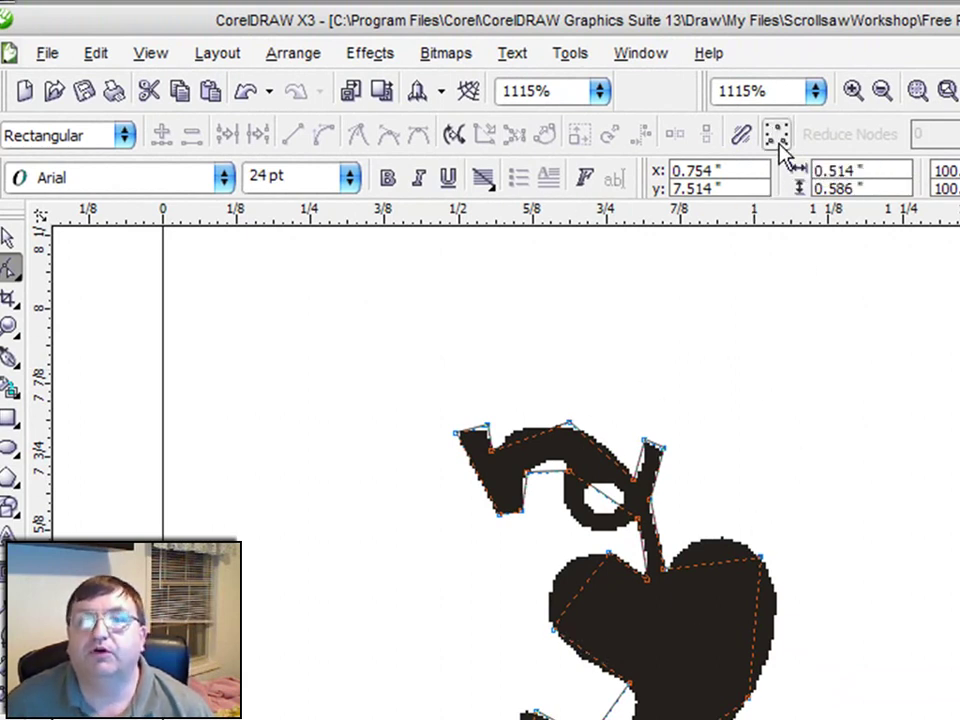
click(776, 134)
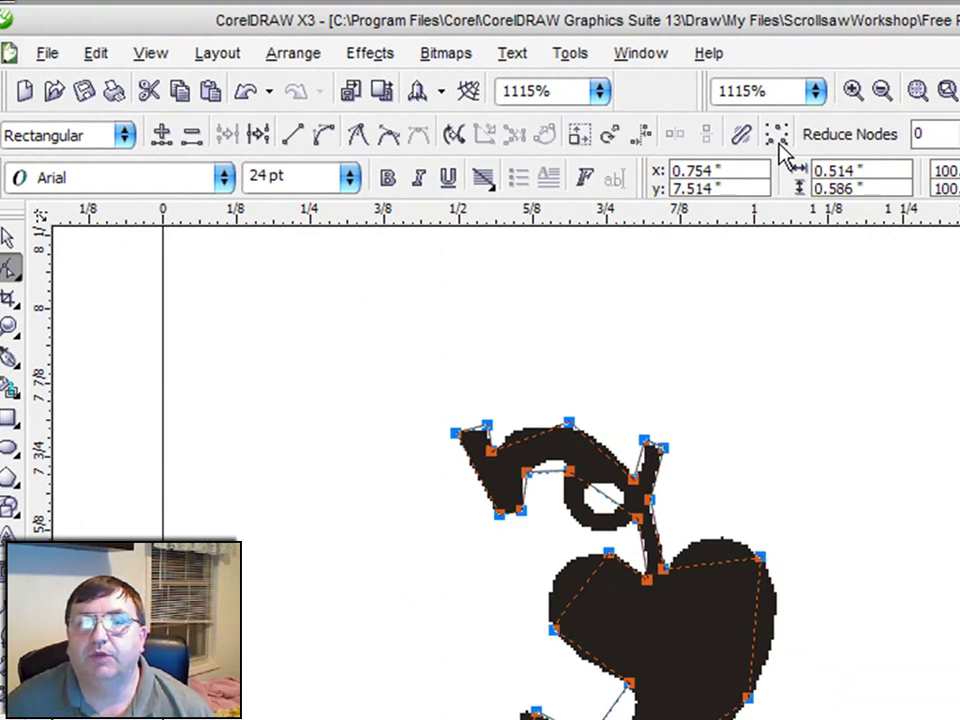
click(323, 138)
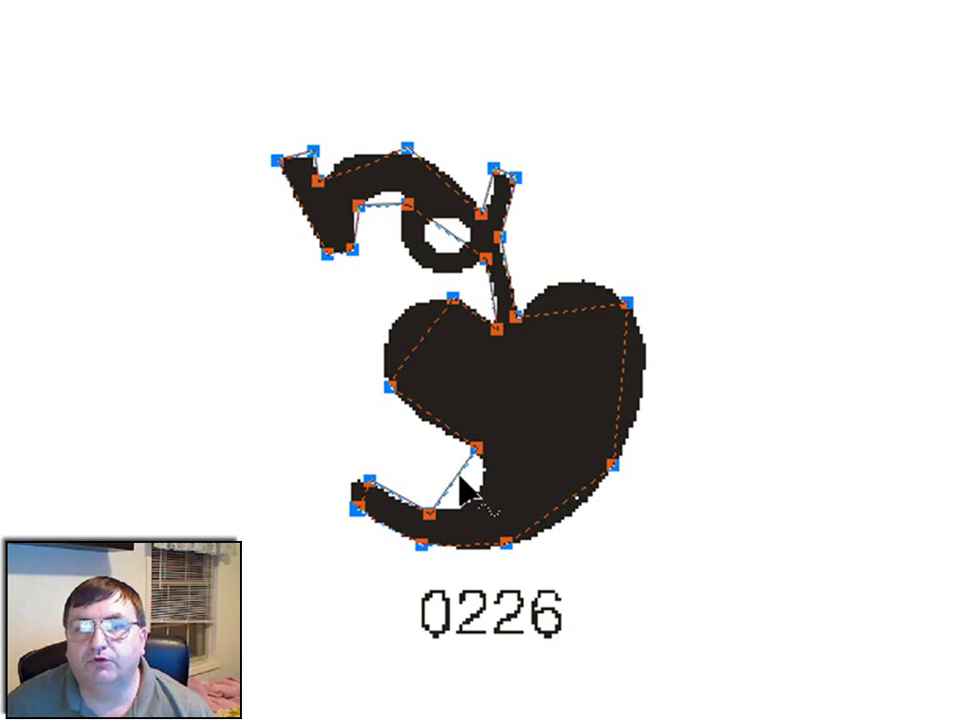
Bend the outline to match the leaf's inner notch, upper-left edge, right lobe and lower edges
drag(460, 478, 477, 503)
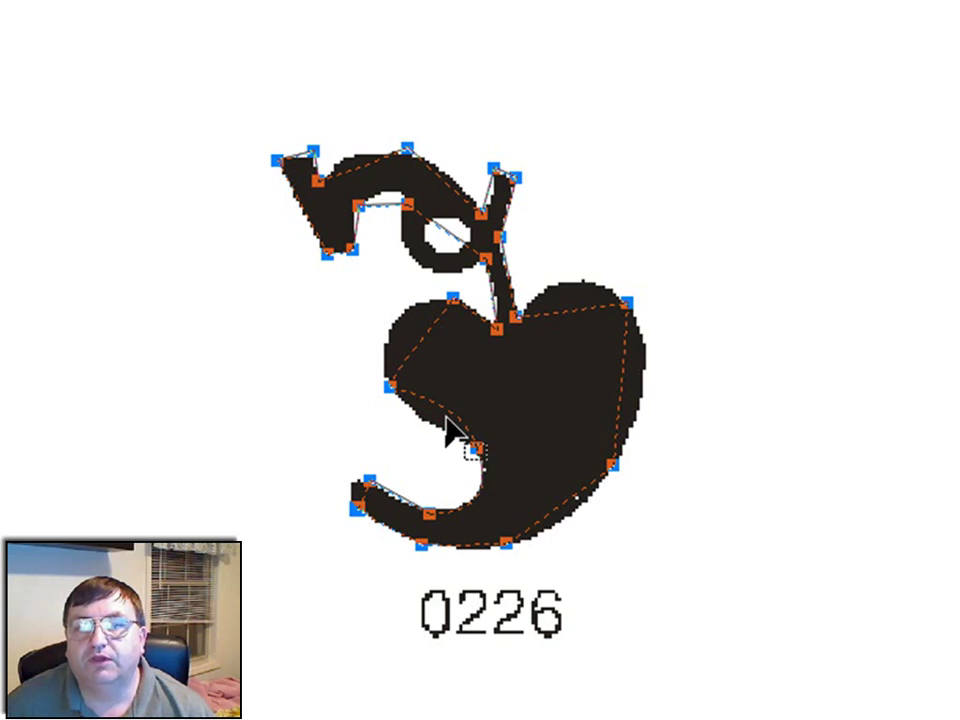
mouse_move(450, 429)
mouse_down()
mouse_move(456, 450)
mouse_move(441, 430)
mouse_up()
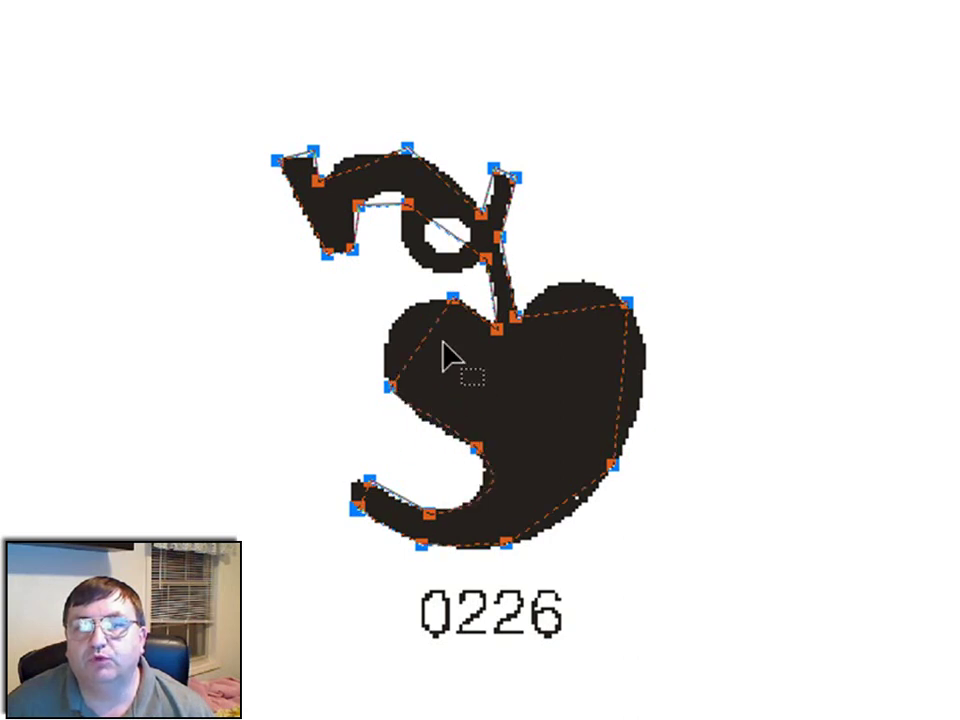
drag(411, 333, 396, 332)
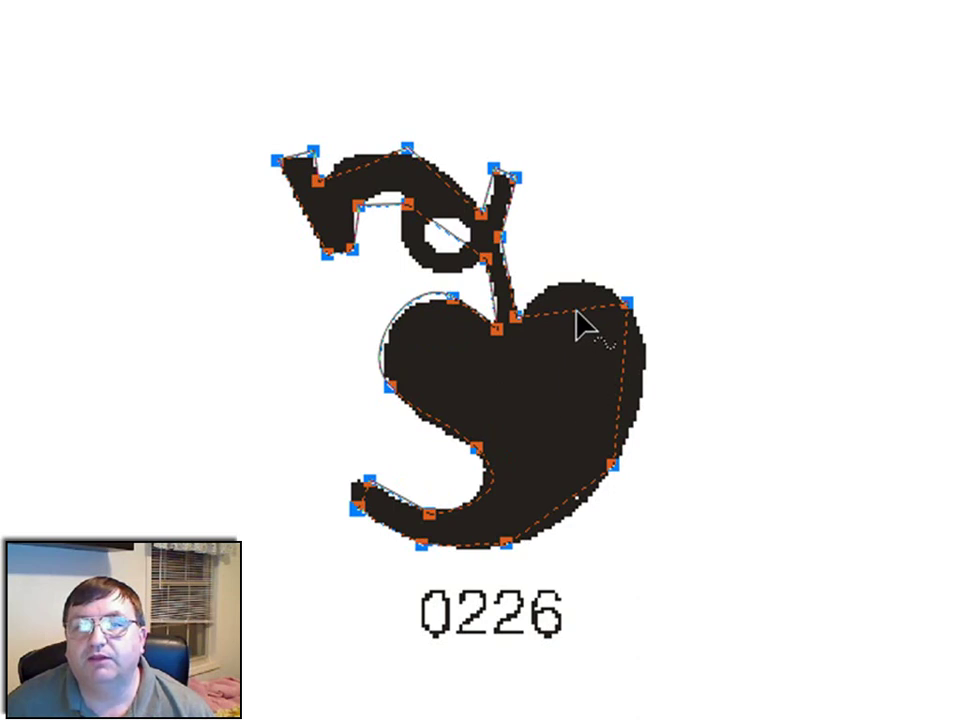
mouse_move(578, 322)
mouse_down()
mouse_move(568, 306)
mouse_move(574, 313)
mouse_up()
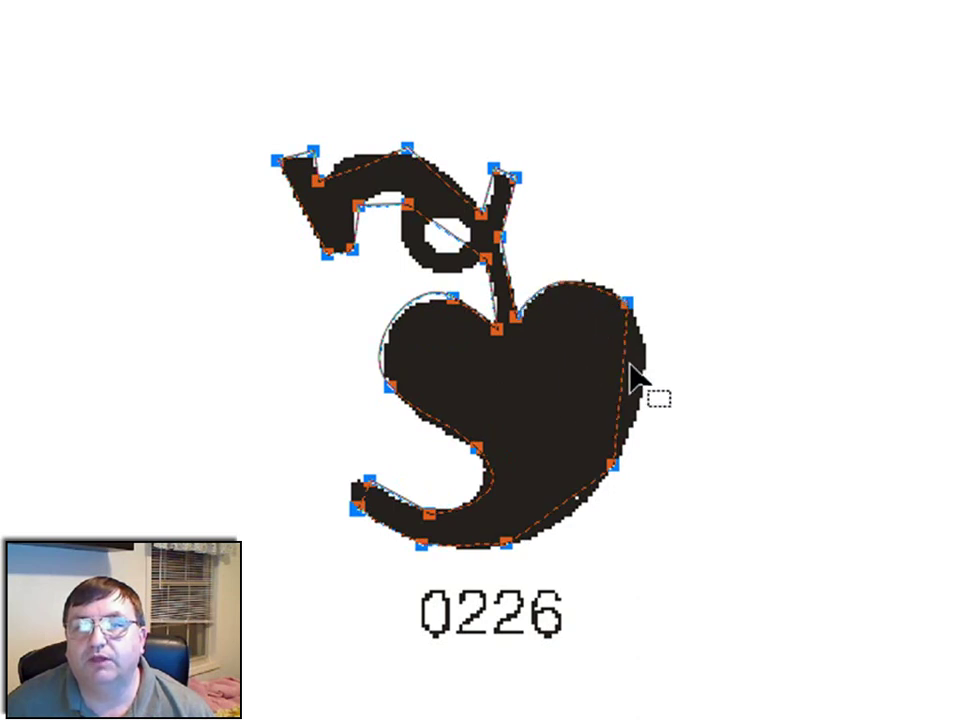
drag(621, 369, 650, 392)
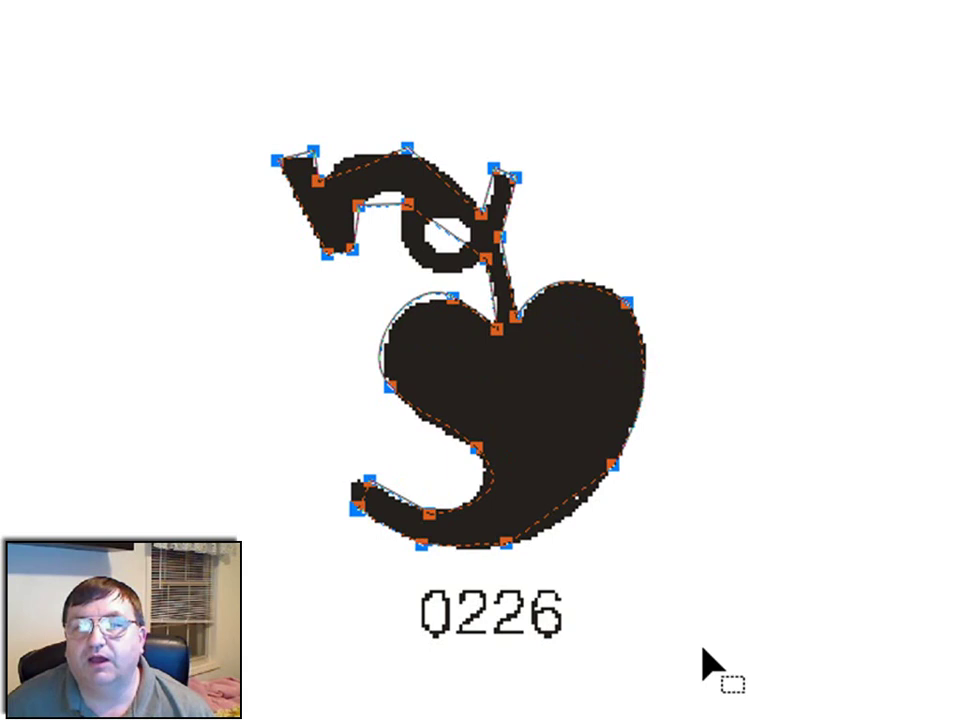
click(561, 512)
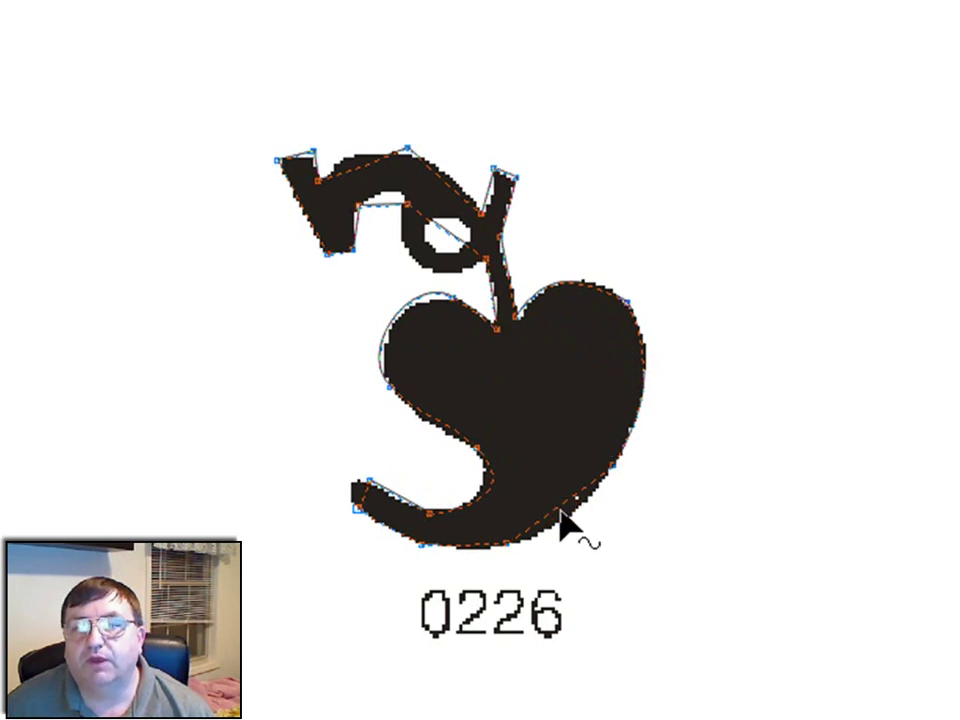
click(476, 545)
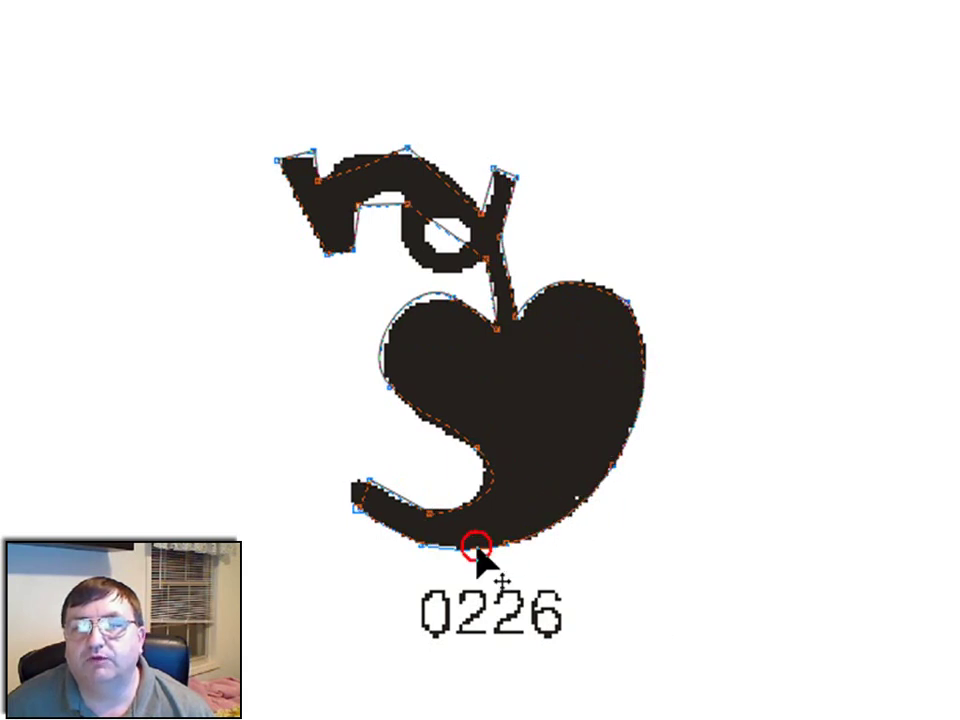
click(361, 495)
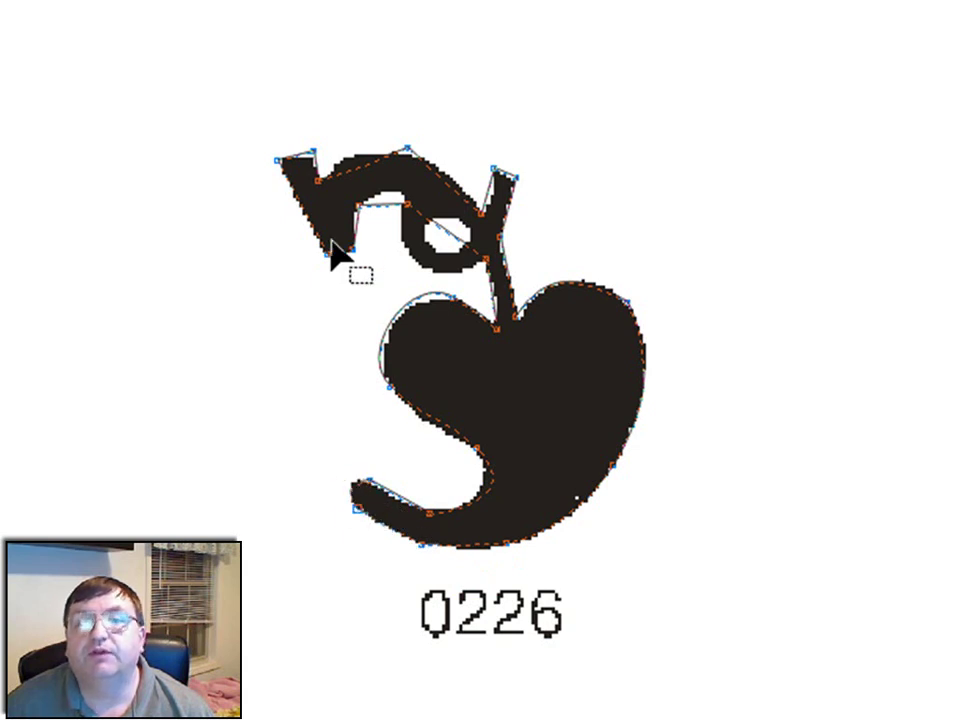
Curve the stem's top-left arc and the loop segment to hug the curl and its hole
mouse_move(340, 188)
mouse_down()
mouse_move(358, 184)
mouse_move(348, 165)
mouse_move(444, 197)
mouse_move(435, 189)
mouse_move(467, 178)
mouse_up()
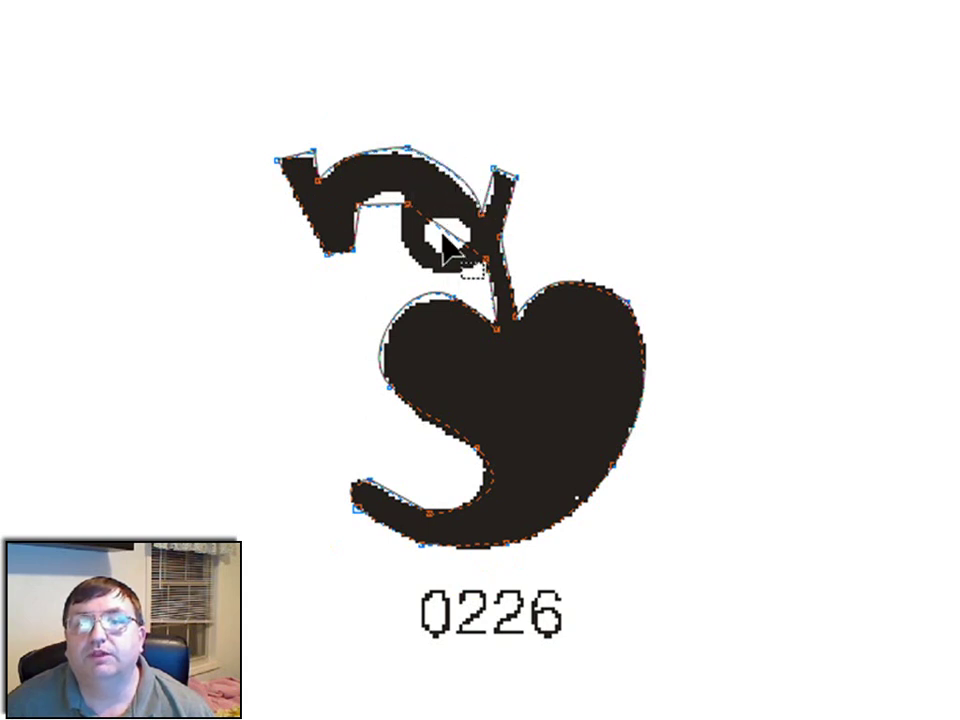
drag(441, 229, 429, 268)
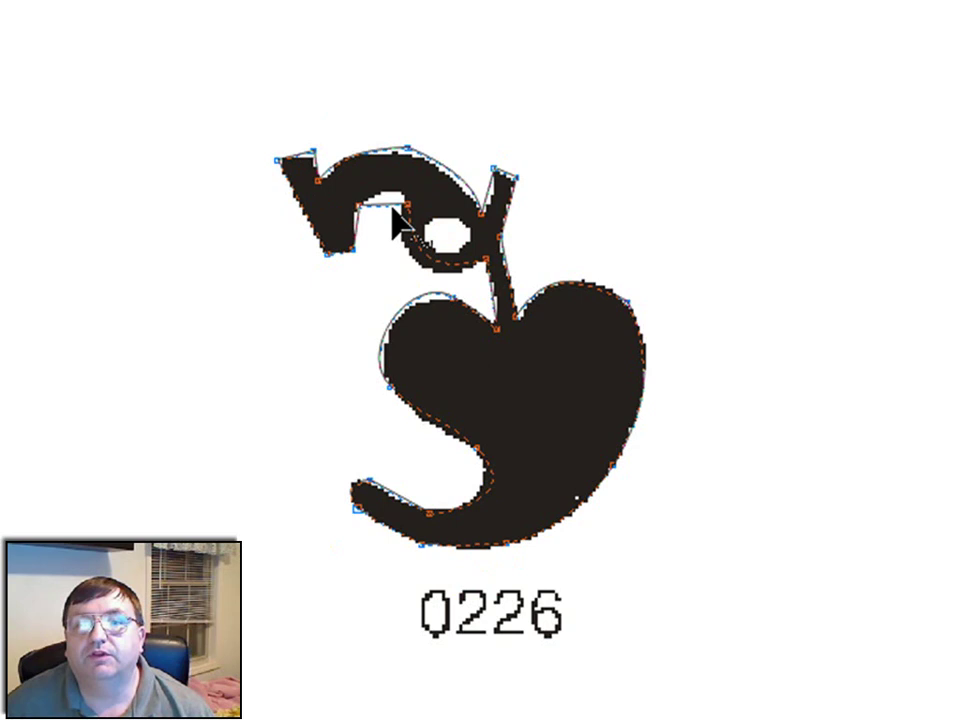
drag(390, 216, 339, 266)
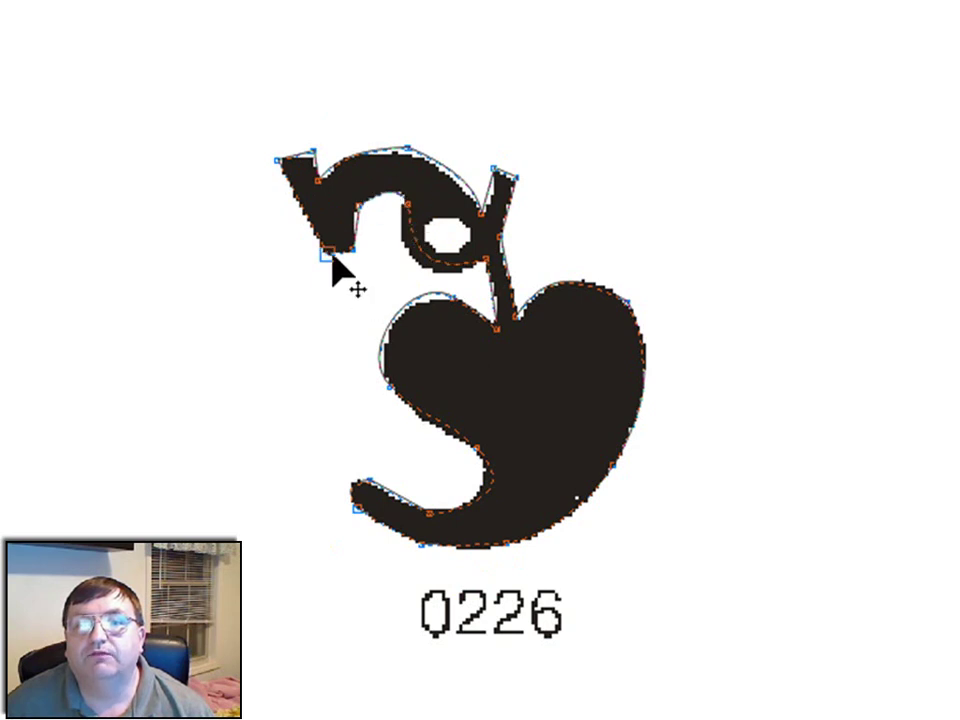
click(314, 163)
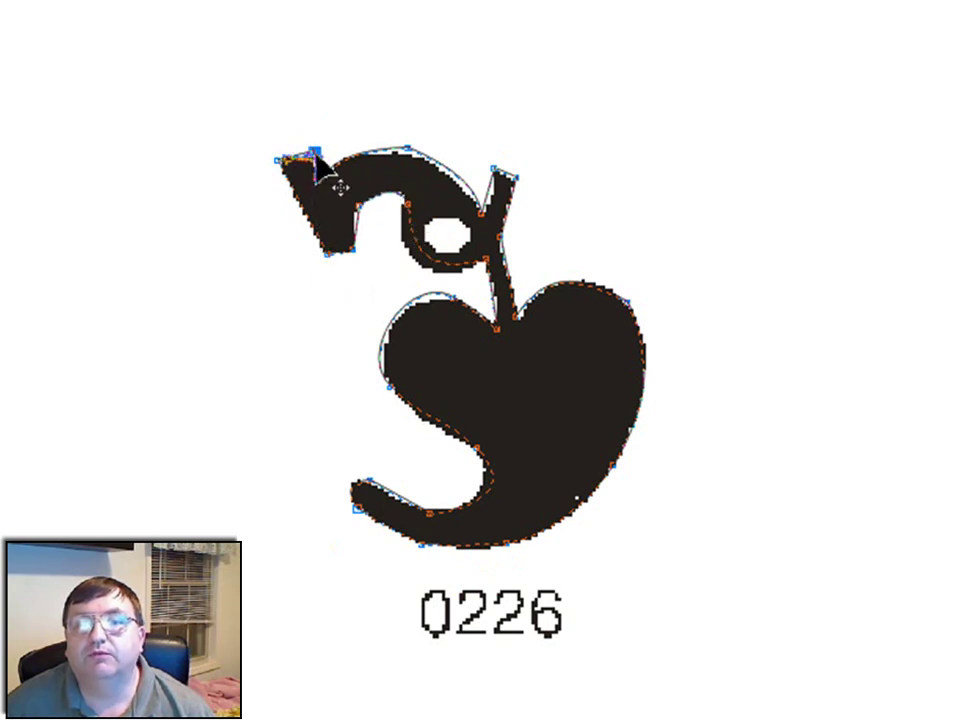
click(408, 150)
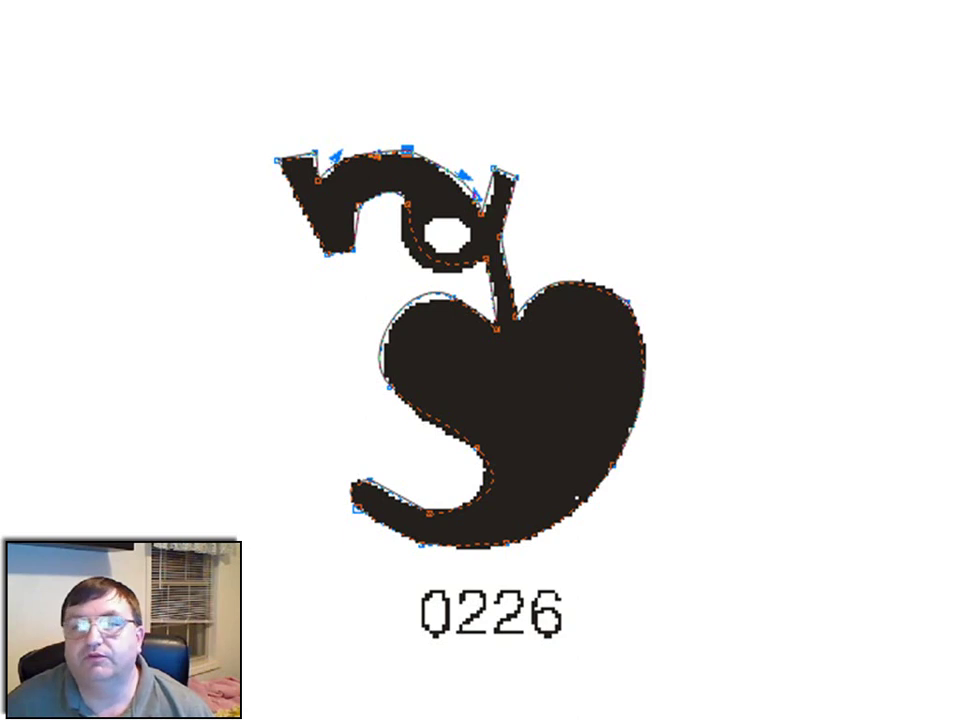
Fill the outline pink to check its fit over the scan, then remove the fill and deselect
click(959, 397)
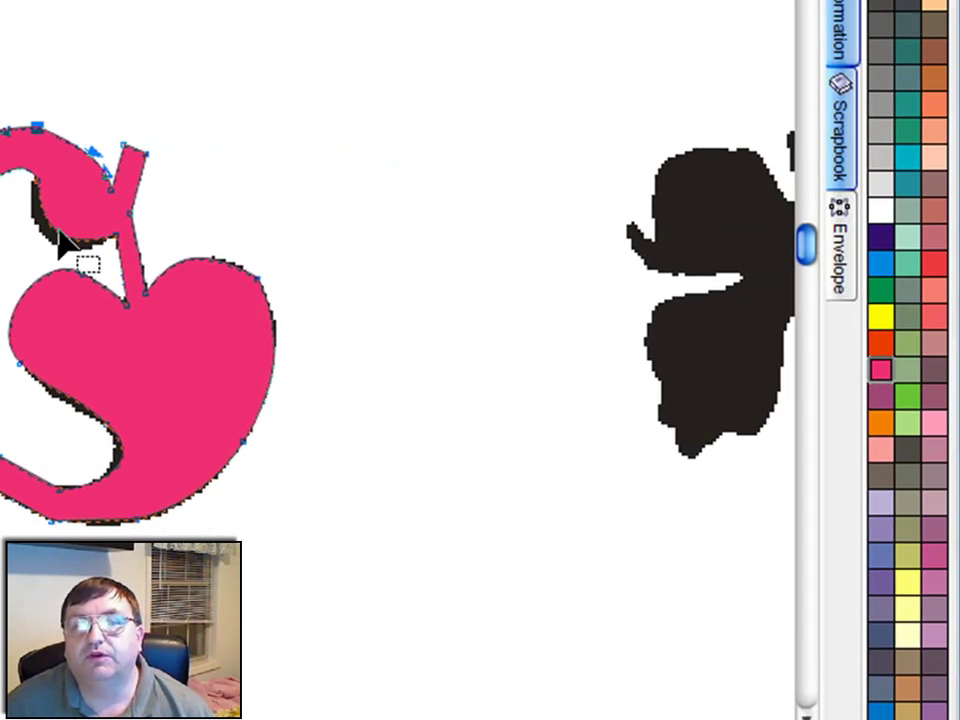
mouse_move(57, 233)
mouse_down()
mouse_move(75, 252)
mouse_move(51, 246)
mouse_move(122, 283)
mouse_up()
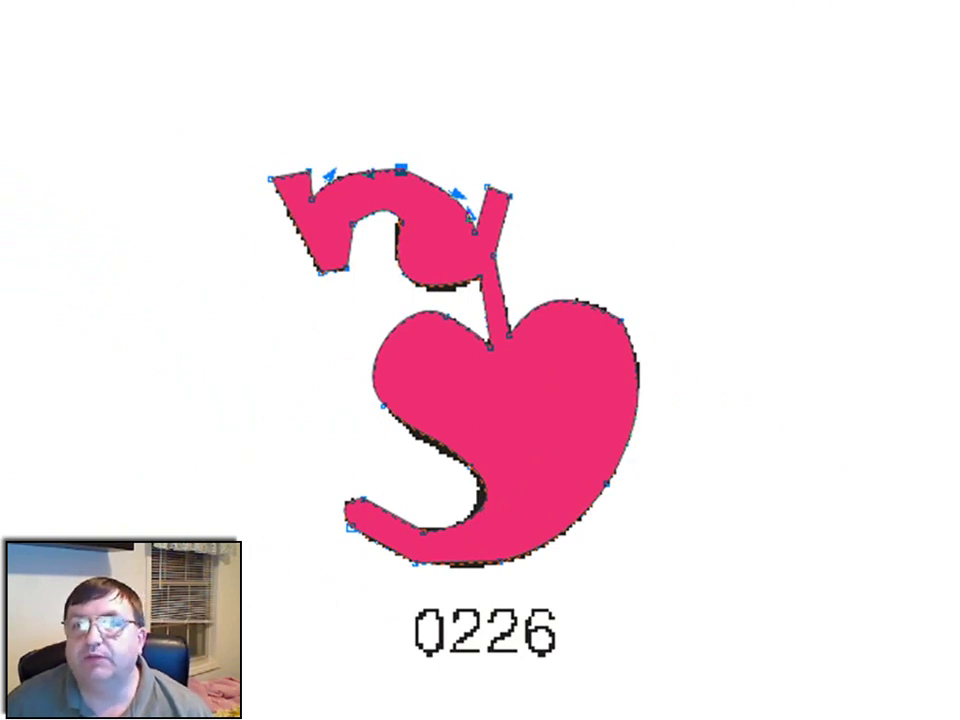
key(Delete)
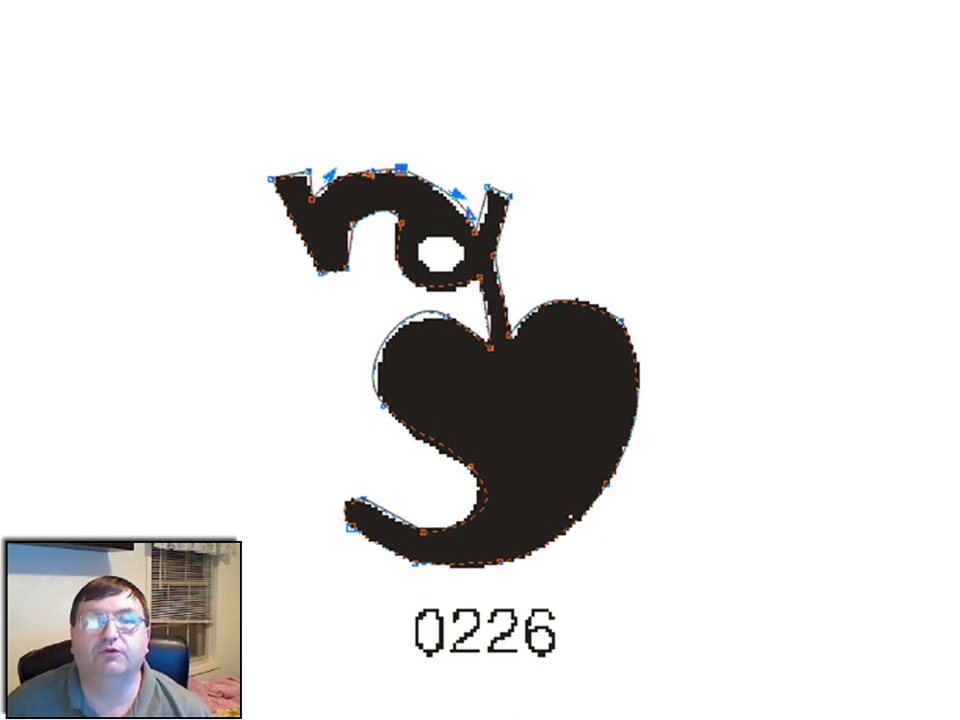
key(Escape)
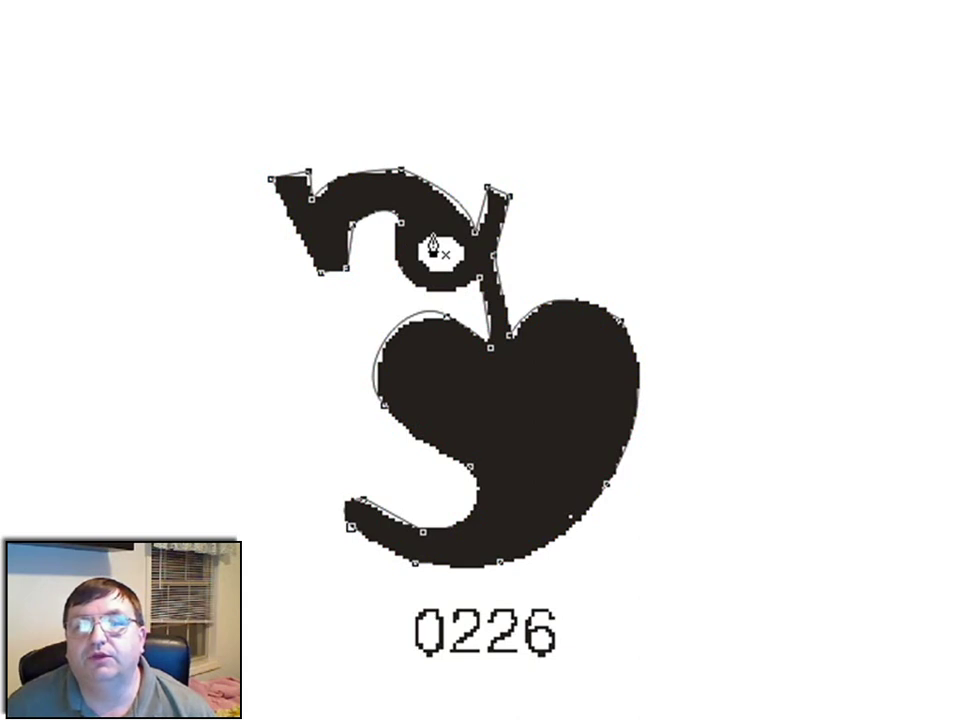
Draw a closed four-point diamond path inside the loop's hole and select its nodes
click(433, 233)
click(461, 259)
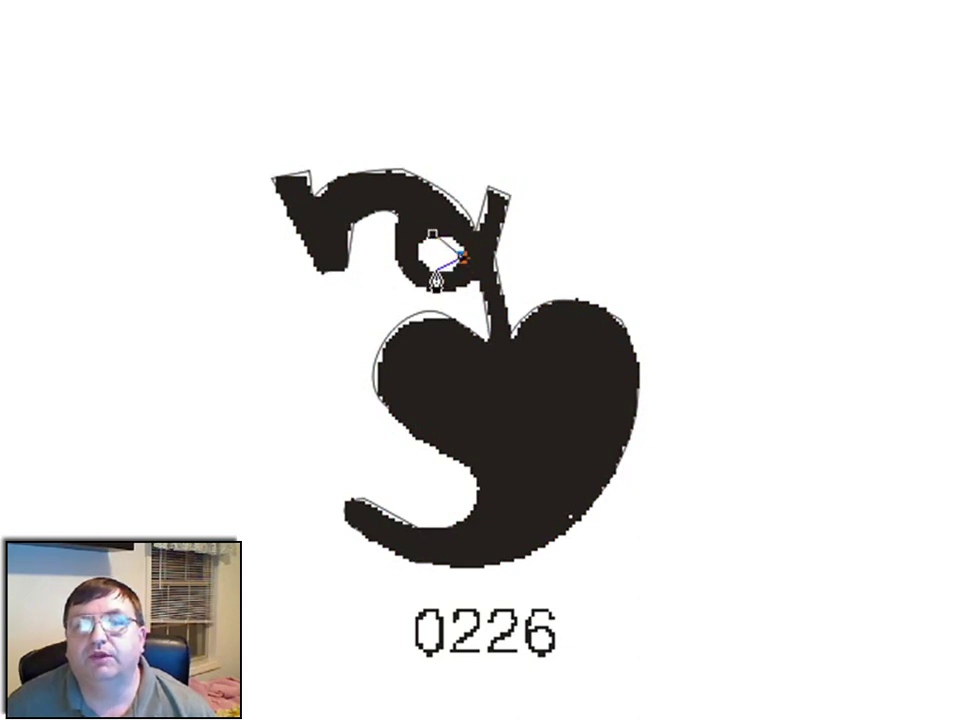
click(437, 274)
click(413, 250)
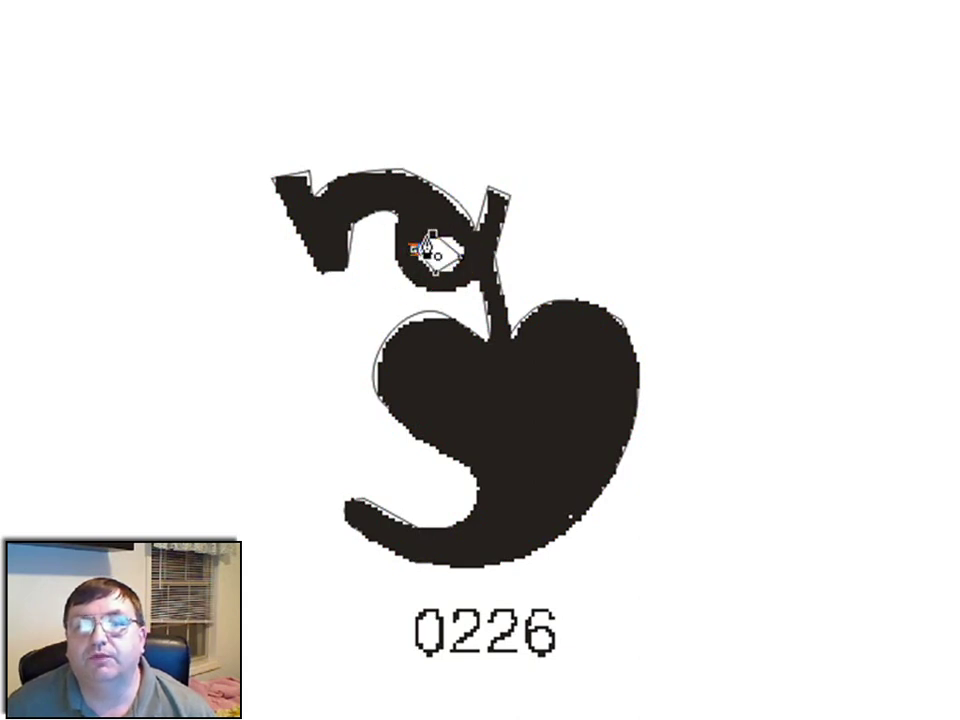
click(432, 235)
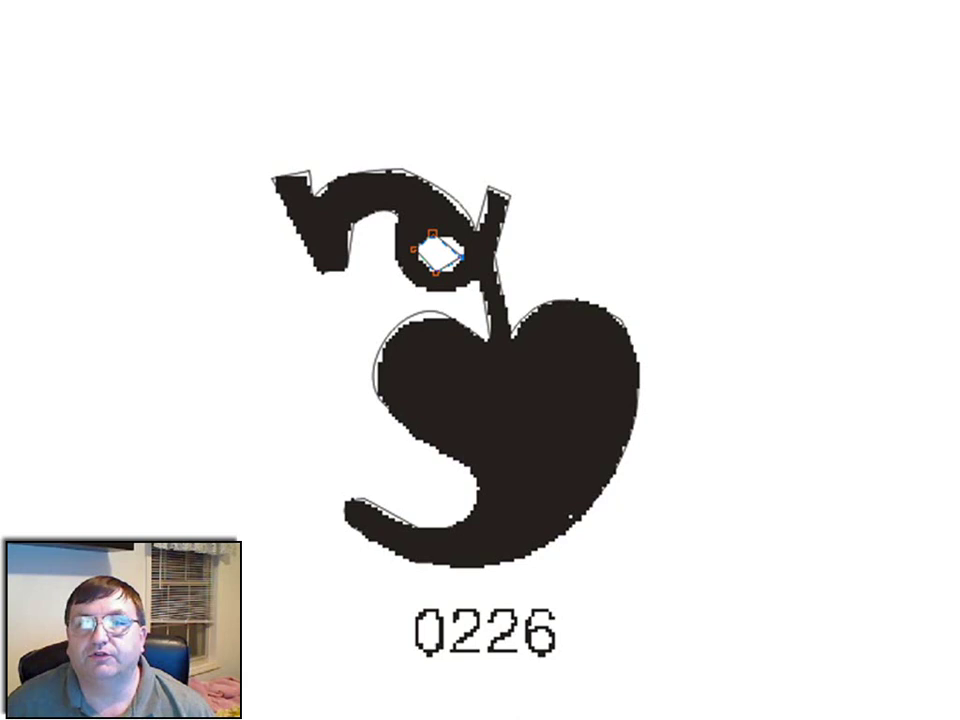
click(425, 240)
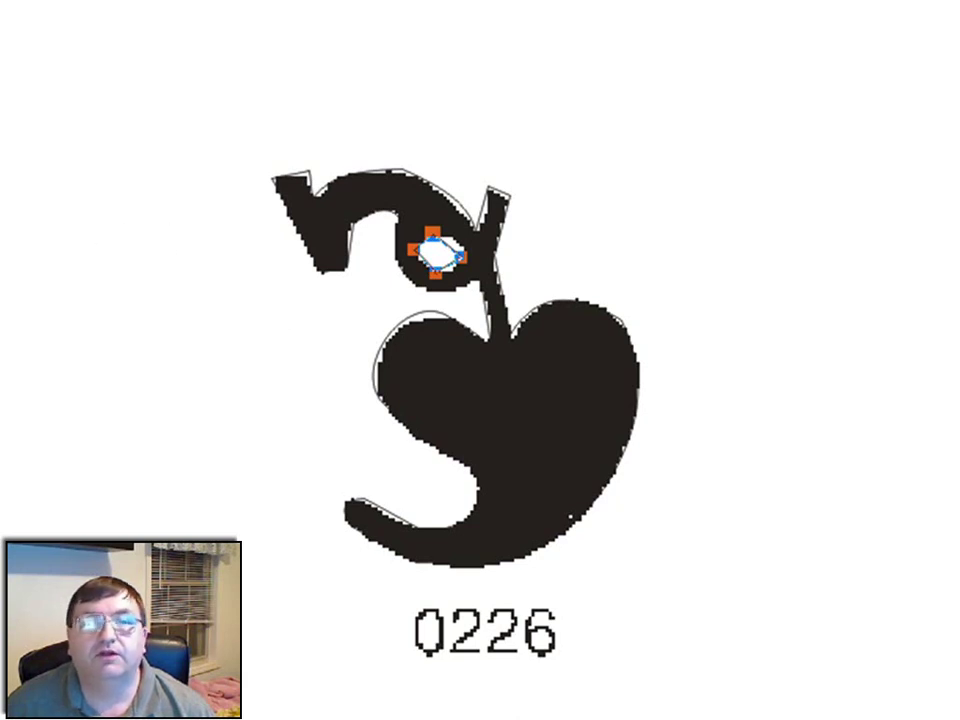
Bend the hole path's four straight edges into curves and nudge its top node to round it
drag(354, 182, 513, 318)
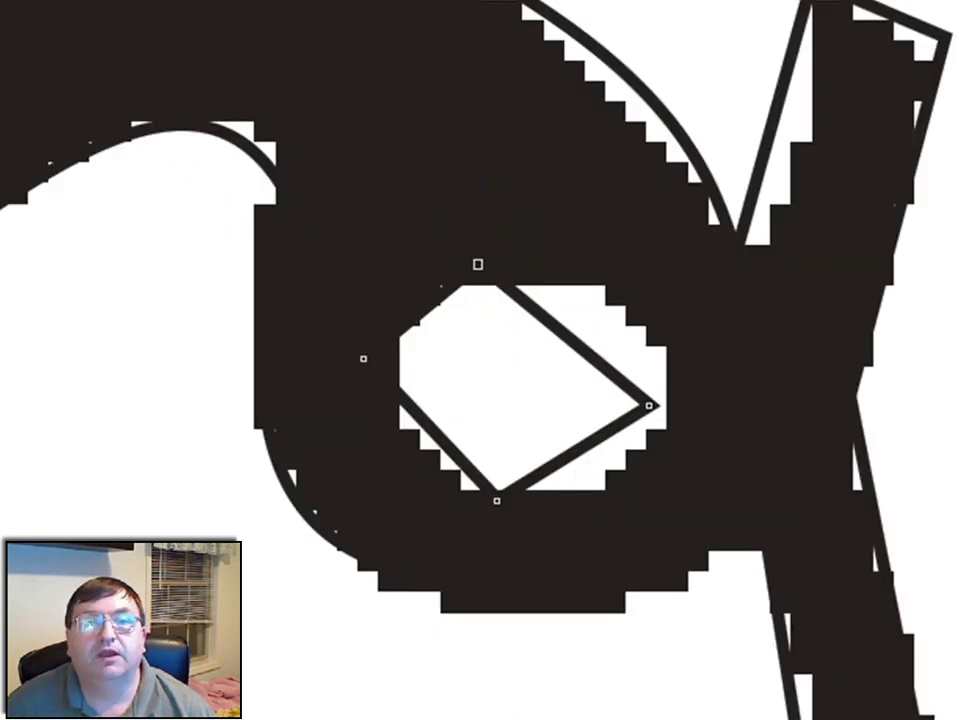
click(578, 342)
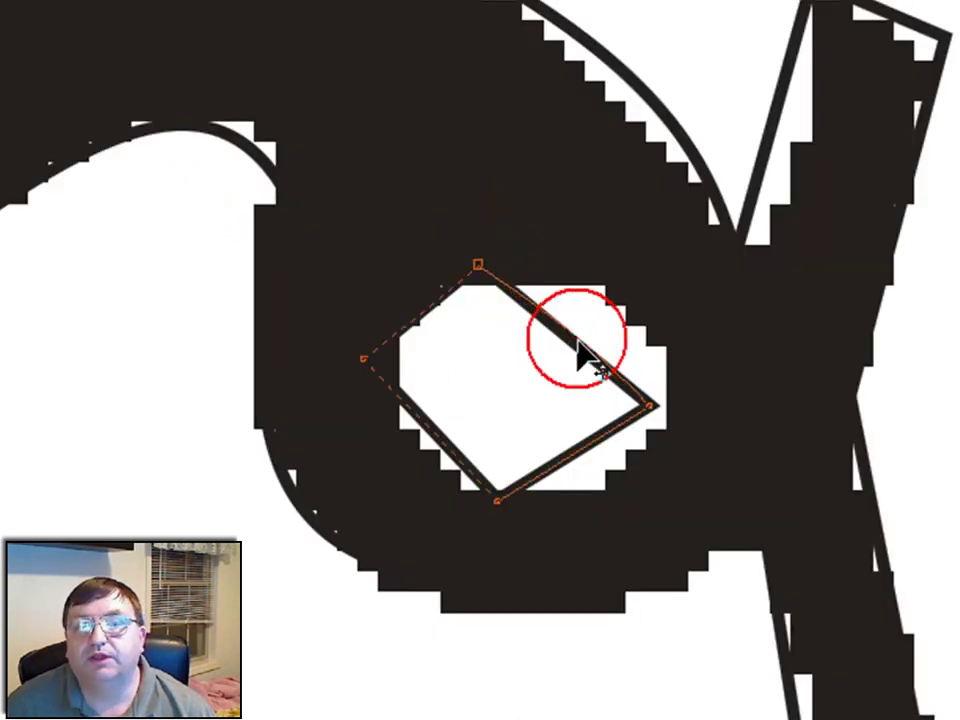
drag(580, 350, 650, 338)
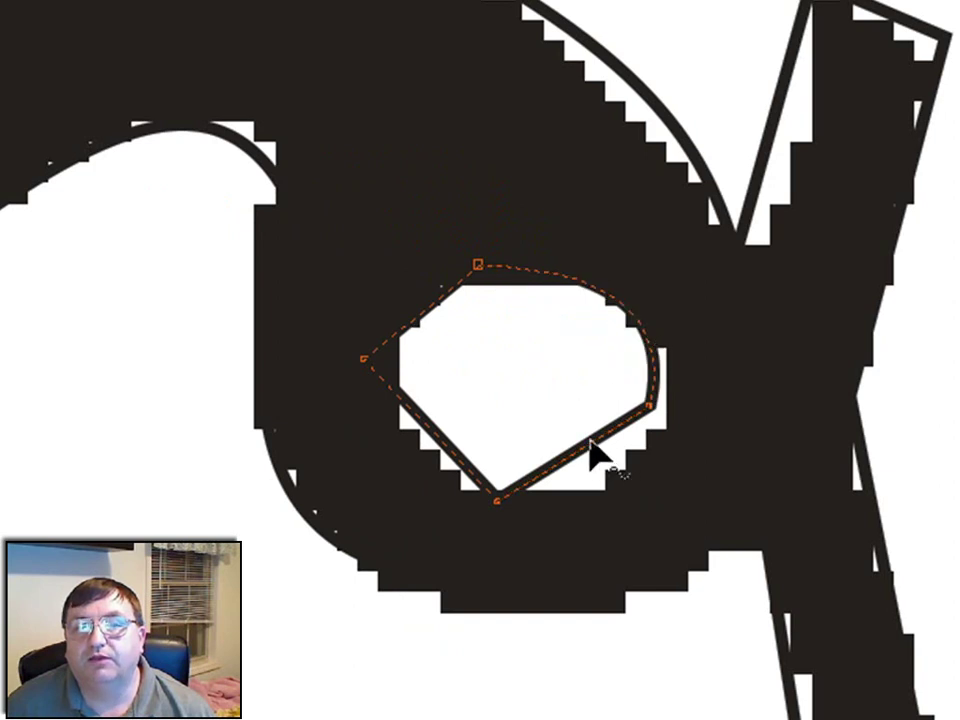
drag(600, 454, 579, 476)
click(441, 448)
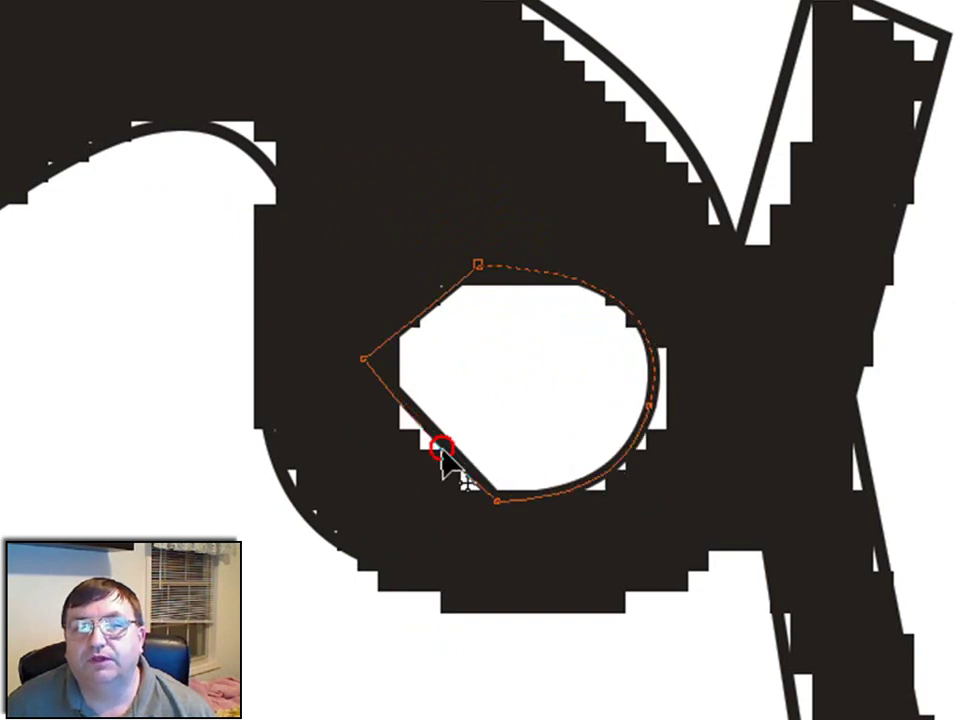
drag(441, 448, 439, 343)
click(421, 306)
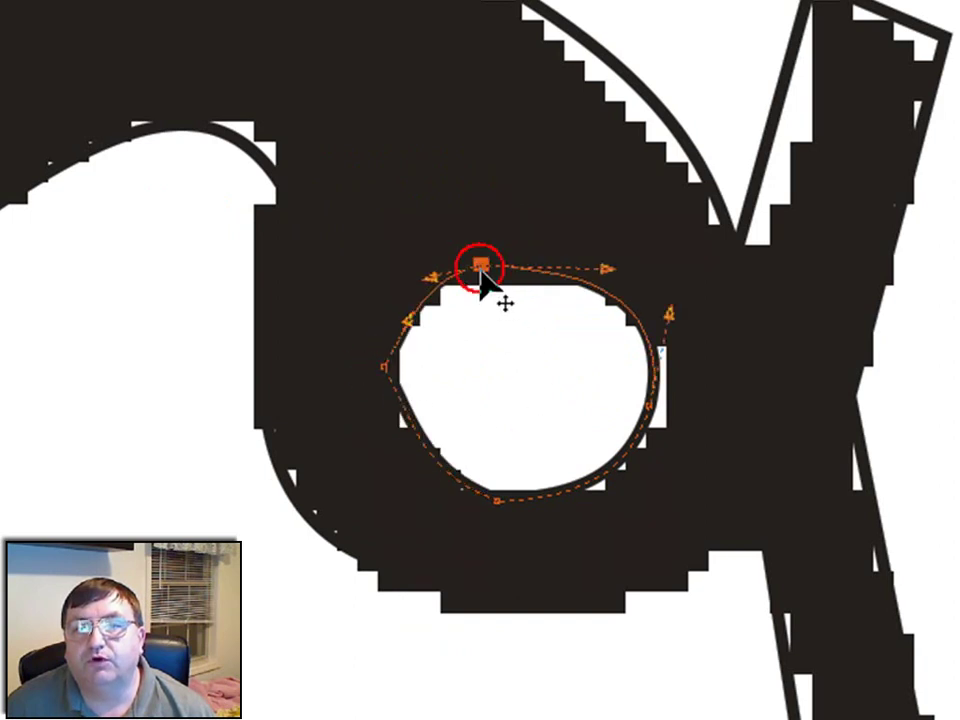
drag(481, 270, 493, 279)
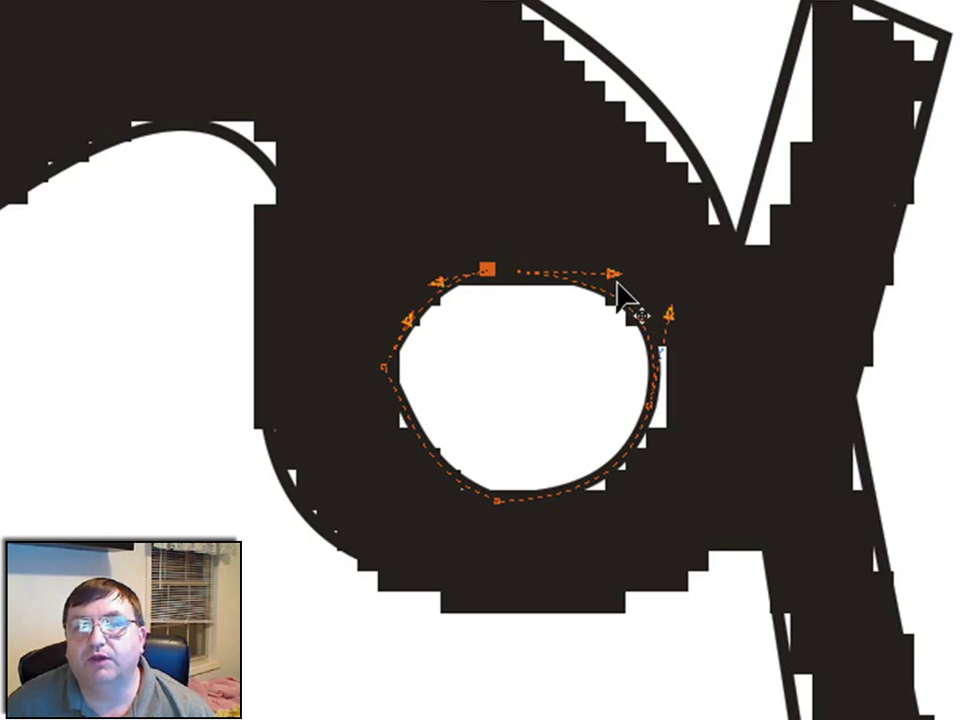
mouse_move(615, 277)
mouse_down()
mouse_move(628, 253)
mouse_move(570, 270)
mouse_move(627, 241)
mouse_move(679, 261)
mouse_move(611, 279)
mouse_up()
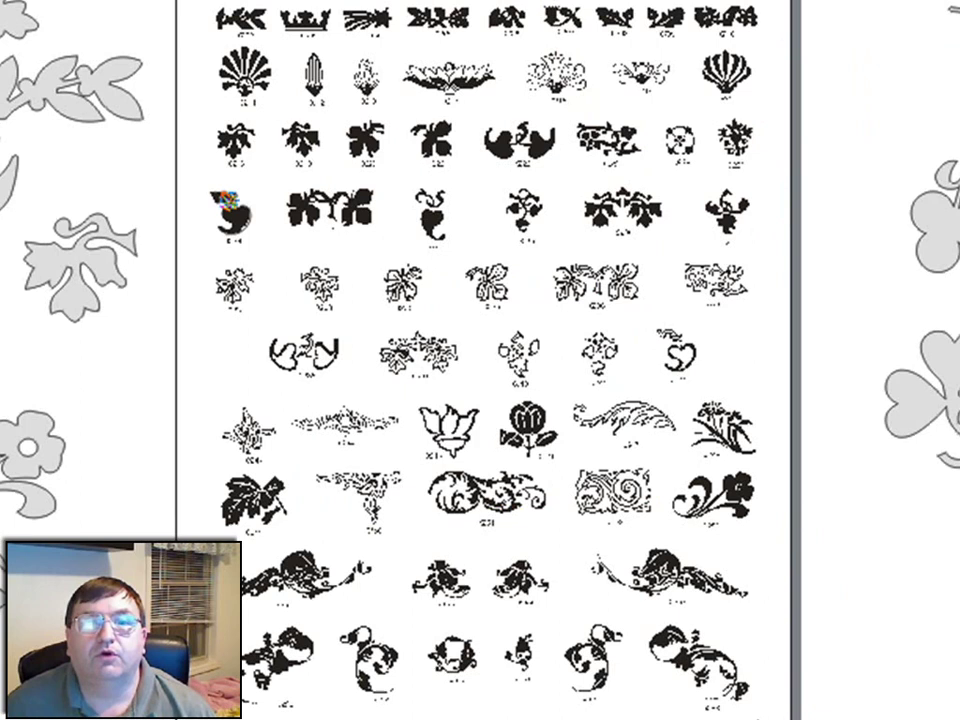
Select the round hole and the outer outline, then apply Back Minus Front to cut it out
drag(191, 182, 262, 240)
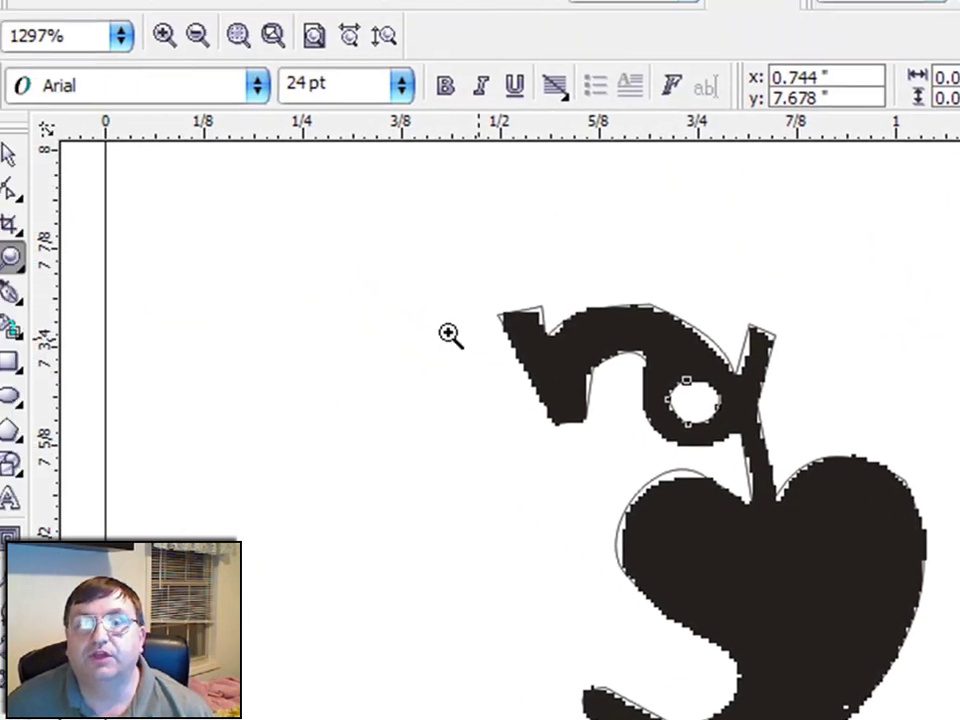
click(8, 155)
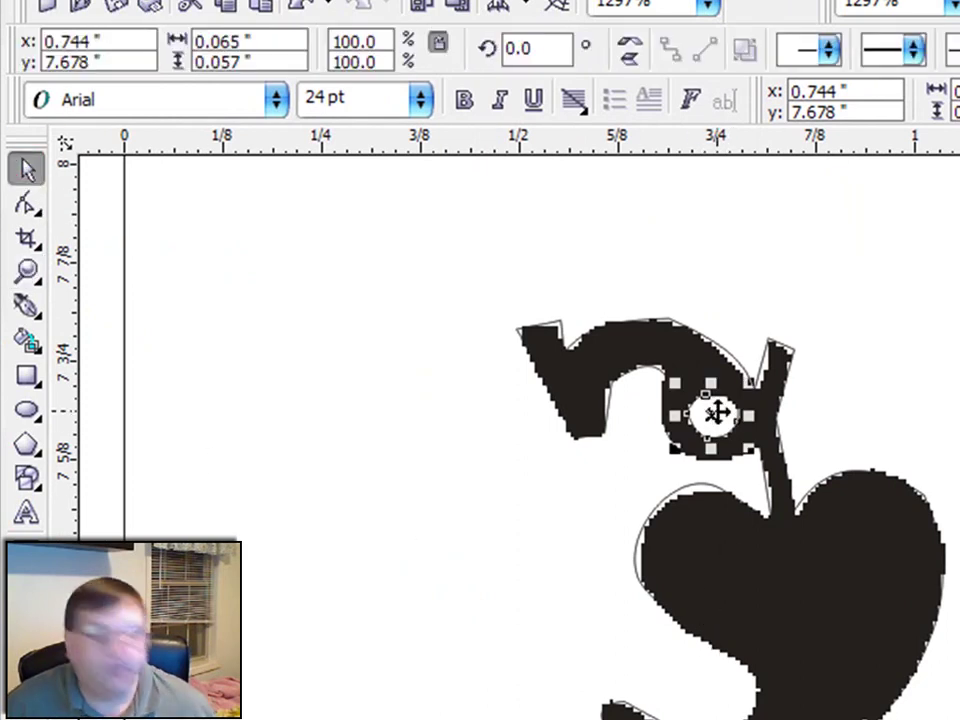
click(661, 330)
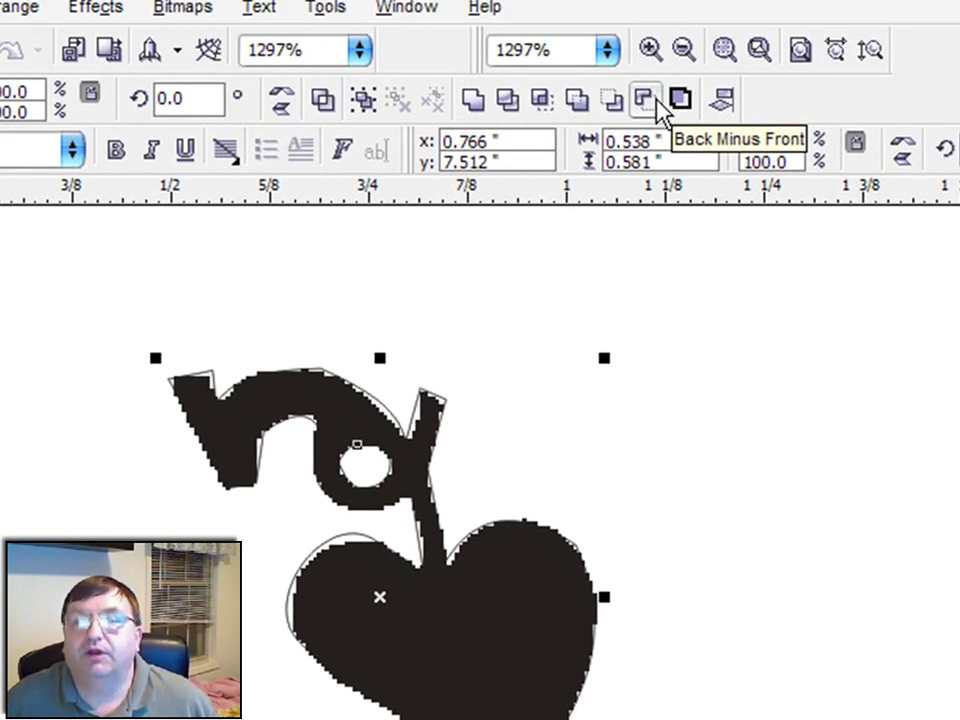
click(658, 99)
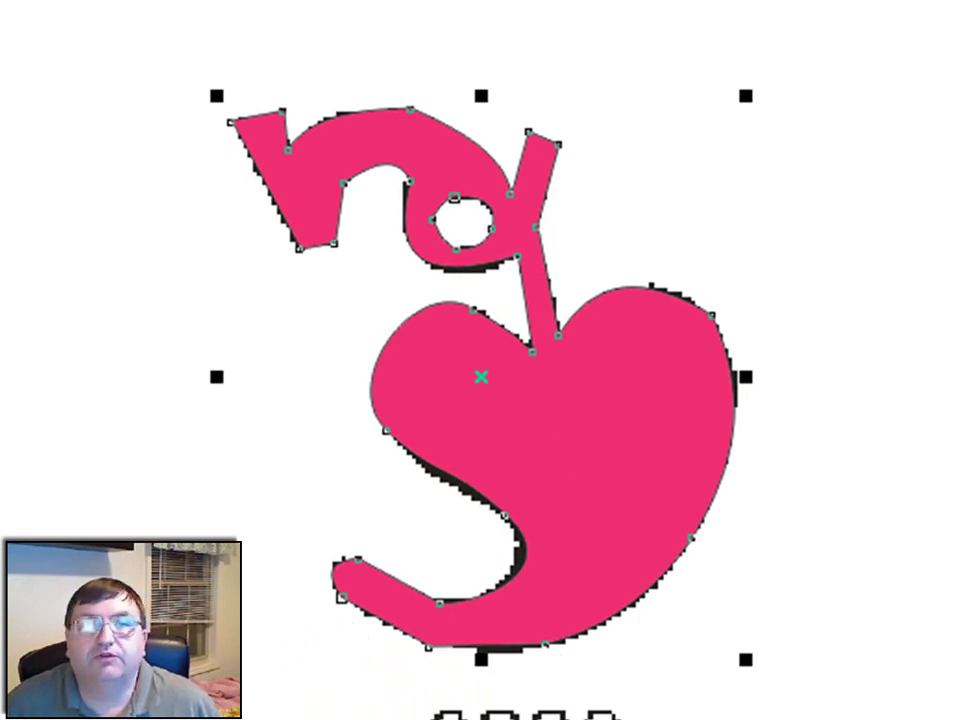
Shift the upper-left notch node and pull the heart's lower edges down over the scanned trace
key(F10)
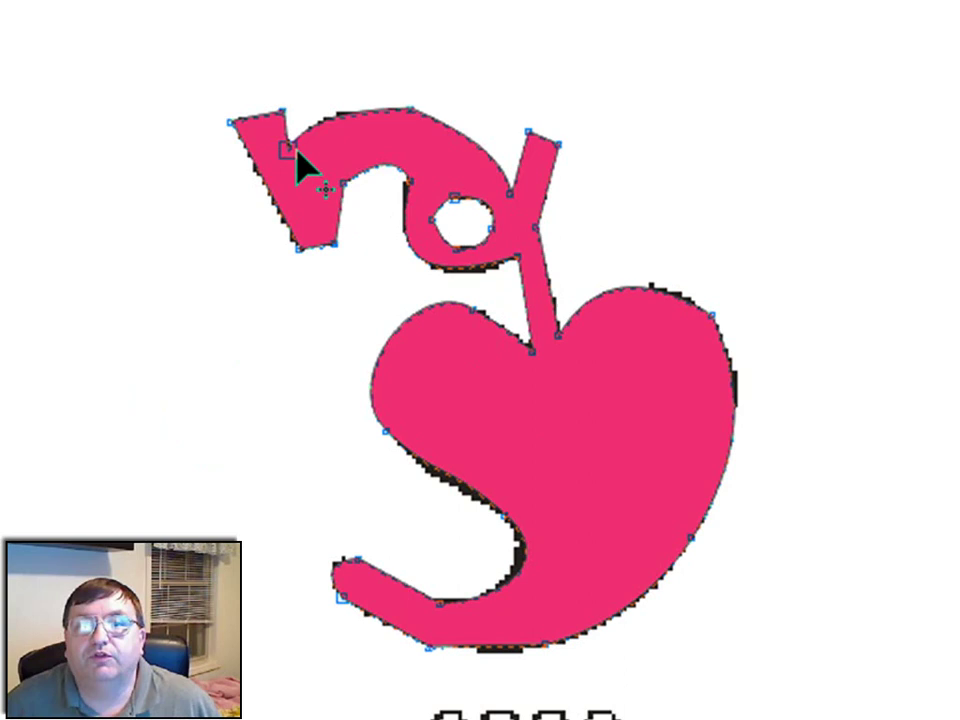
drag(288, 151, 311, 161)
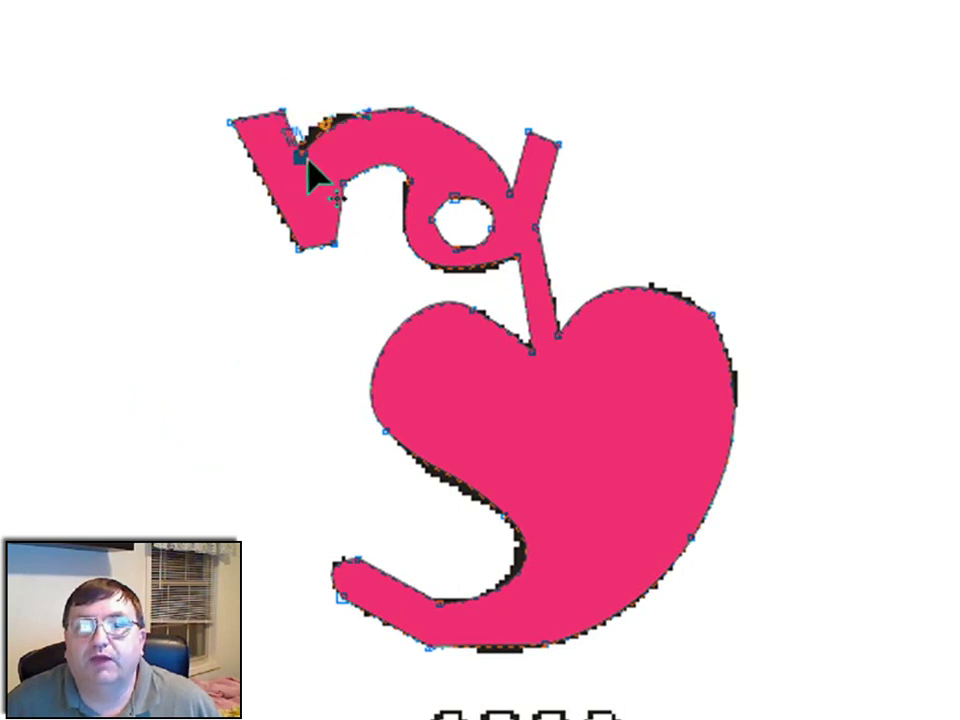
click(344, 124)
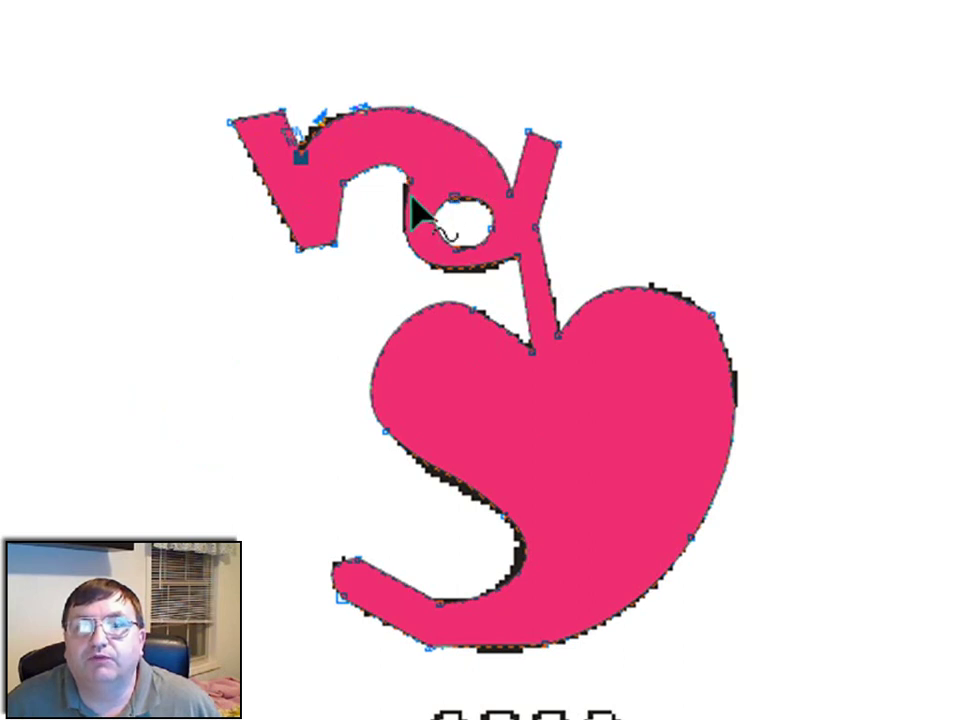
click(412, 208)
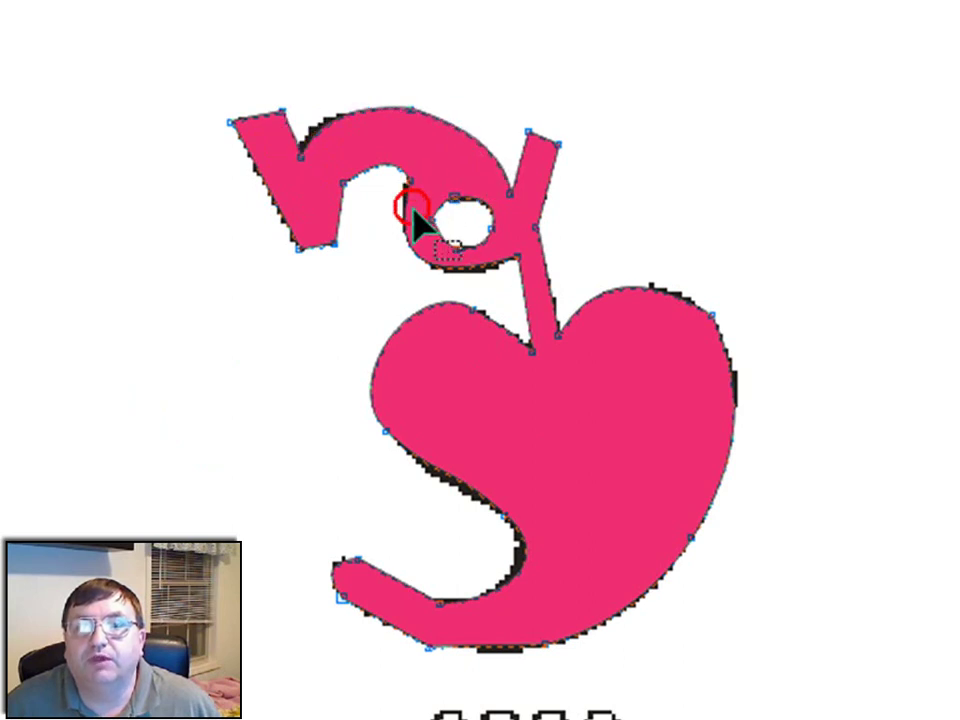
click(474, 276)
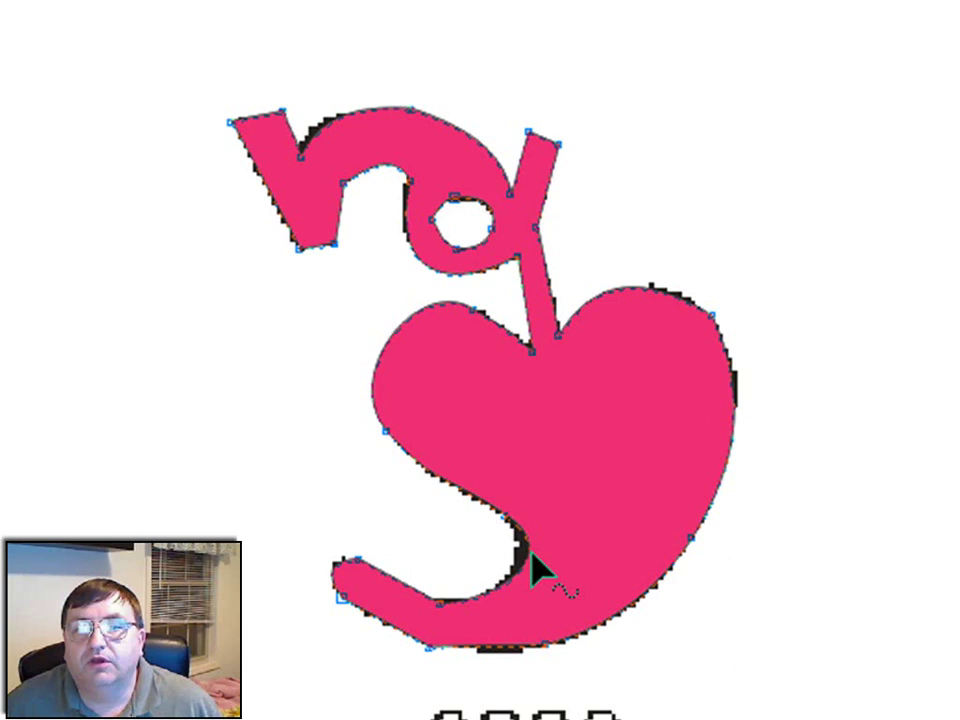
mouse_move(521, 553)
mouse_down()
mouse_move(527, 561)
mouse_move(509, 586)
mouse_up()
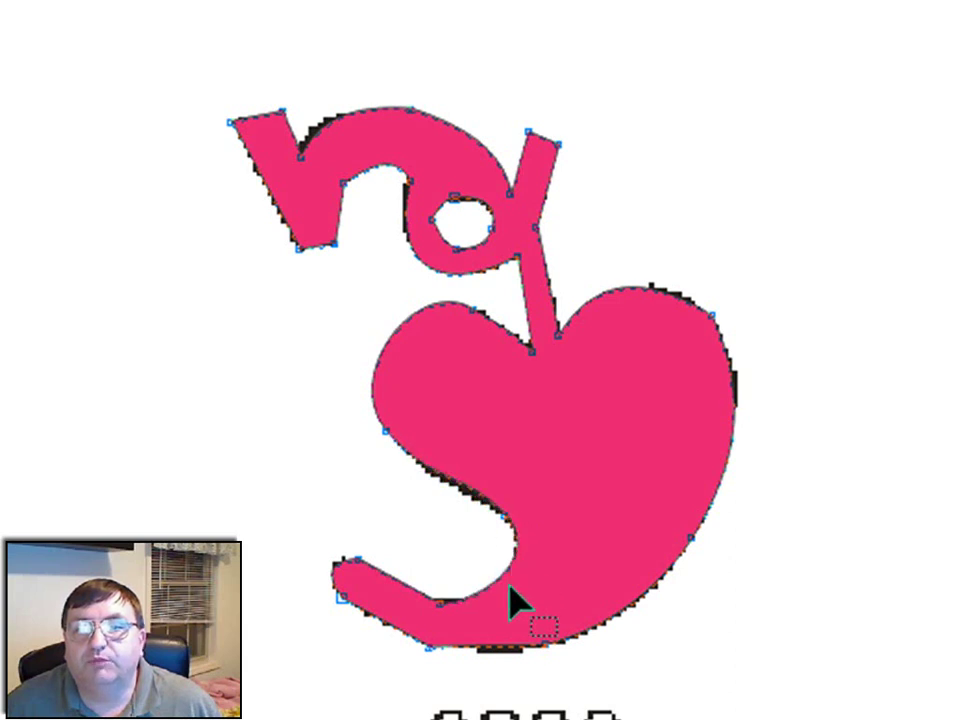
drag(499, 641, 506, 667)
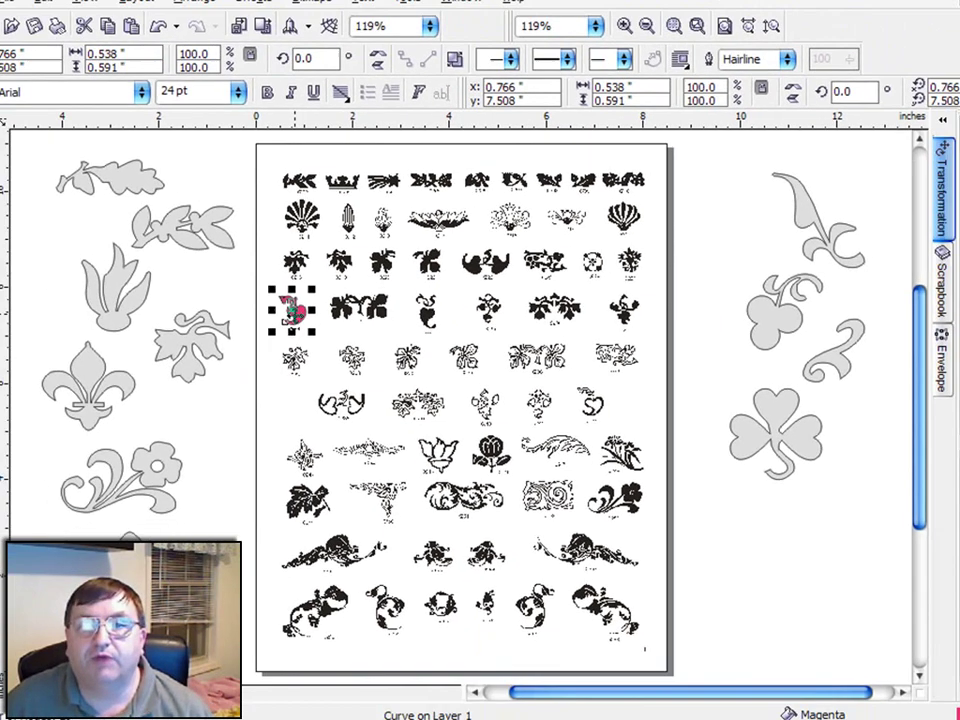
Enlarge the traced motif to about 445%, fill it 10% Black, and place it below the clover
drag(240, 250, 959, 640)
drag(707, 527, 647, 460)
click(912, 327)
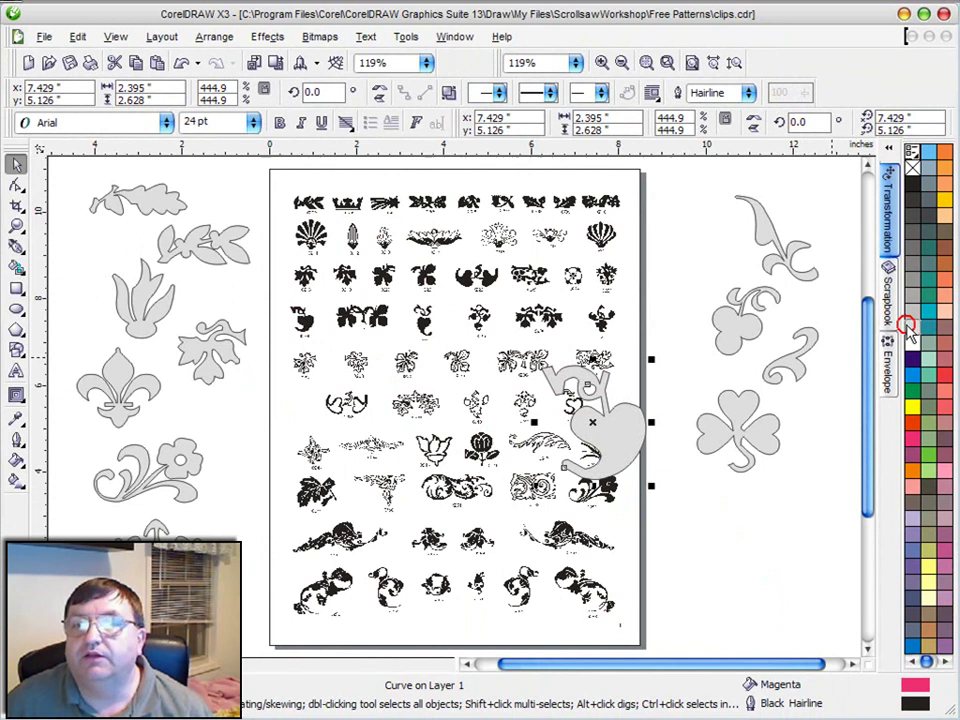
drag(594, 422, 710, 532)
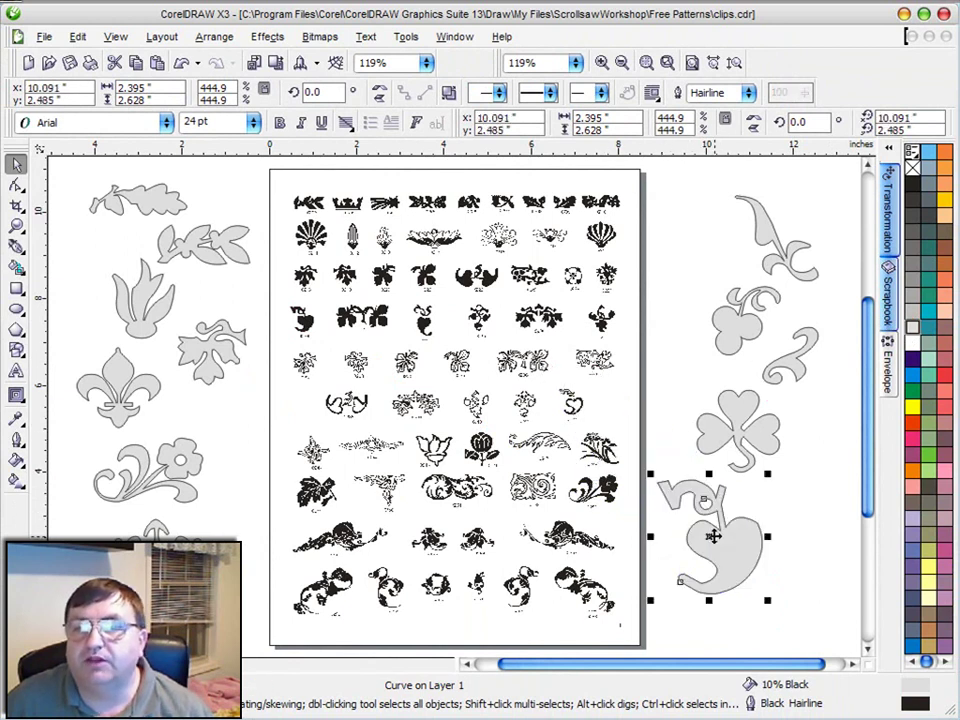
click(688, 366)
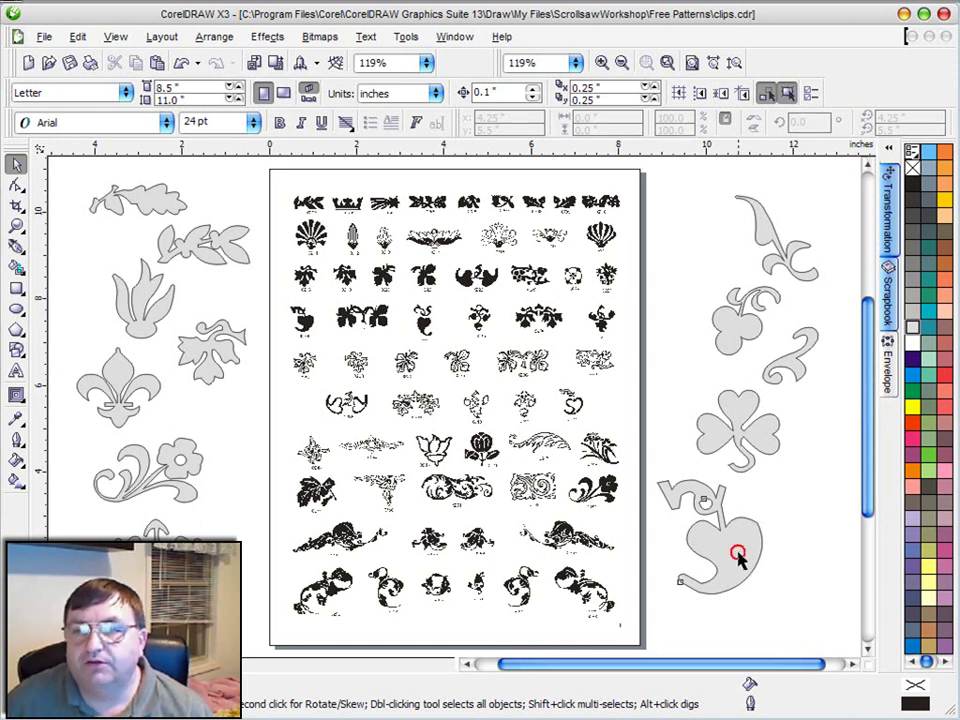
mouse_move(737, 556)
mouse_down()
mouse_move(767, 550)
mouse_move(751, 553)
mouse_up()
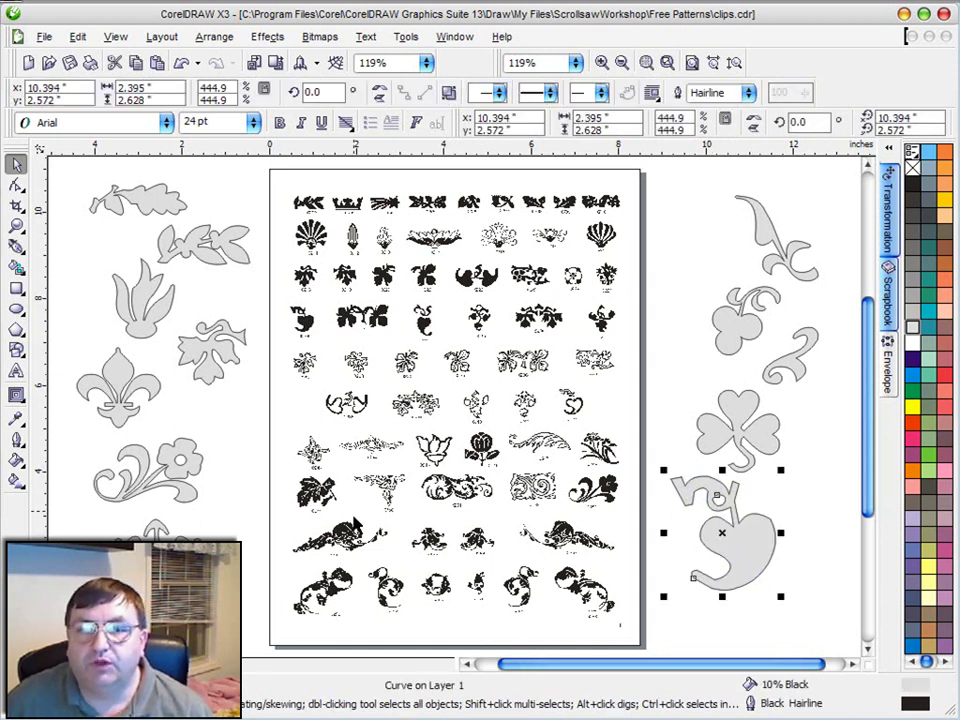